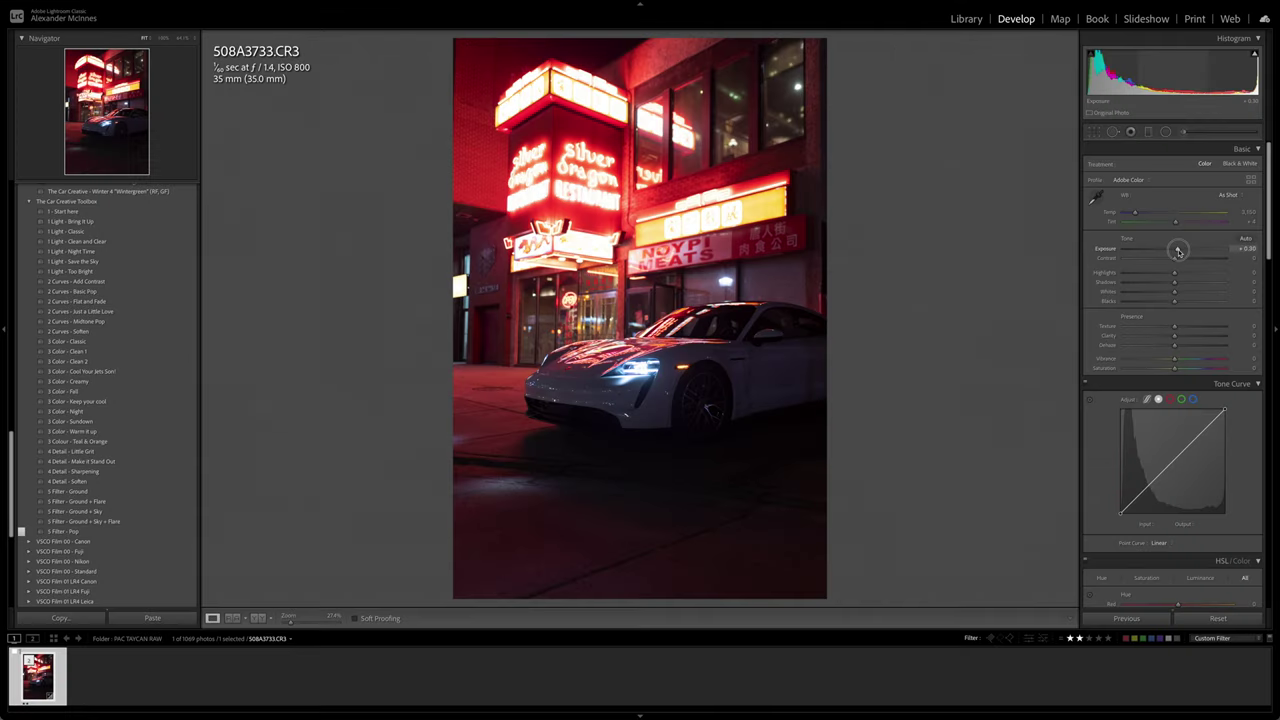
Step: Raise the Exposure of 508A3733.CR3 to about +2.60 to brighten the night shot
{"action": "left_click_drag", "start_coordinate": [1174, 249], "coordinate": [1200, 251]}
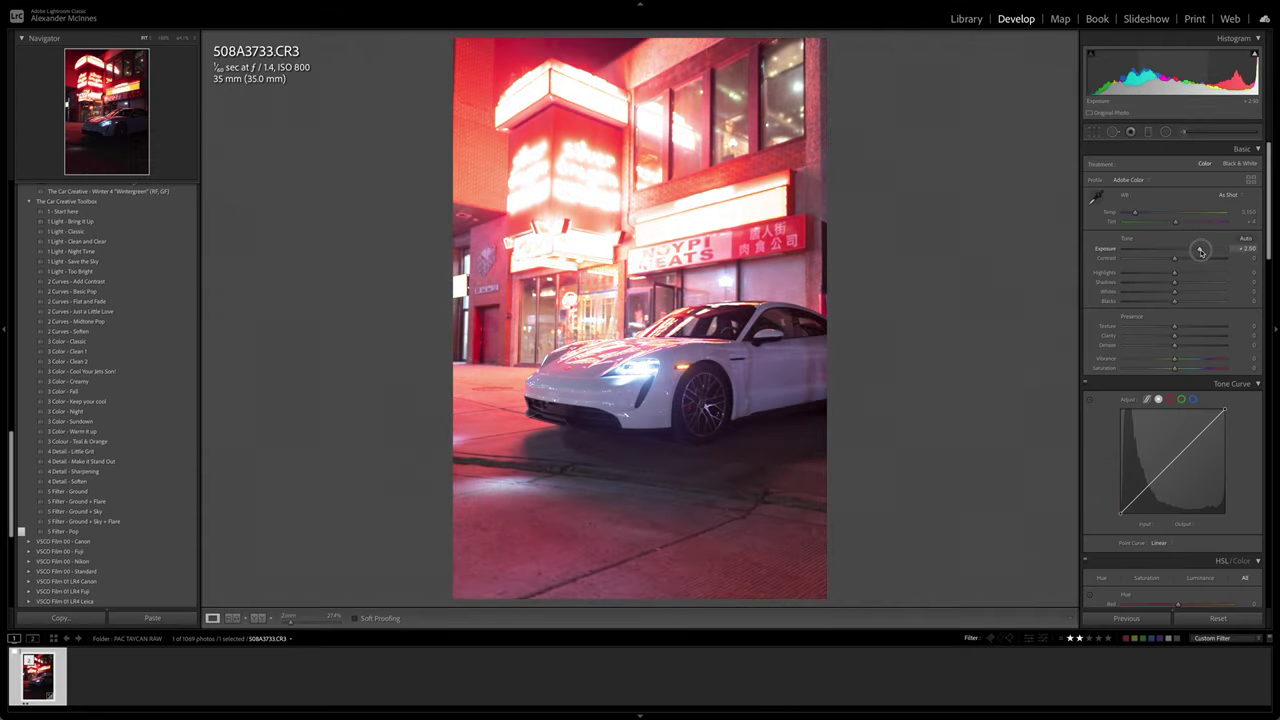
Step: Set Exposure +1.40, Highlights -81, Whites -24 and Blacks -31 to tame the glaring neon
{"action": "left_click", "coordinate": [891, 367]}
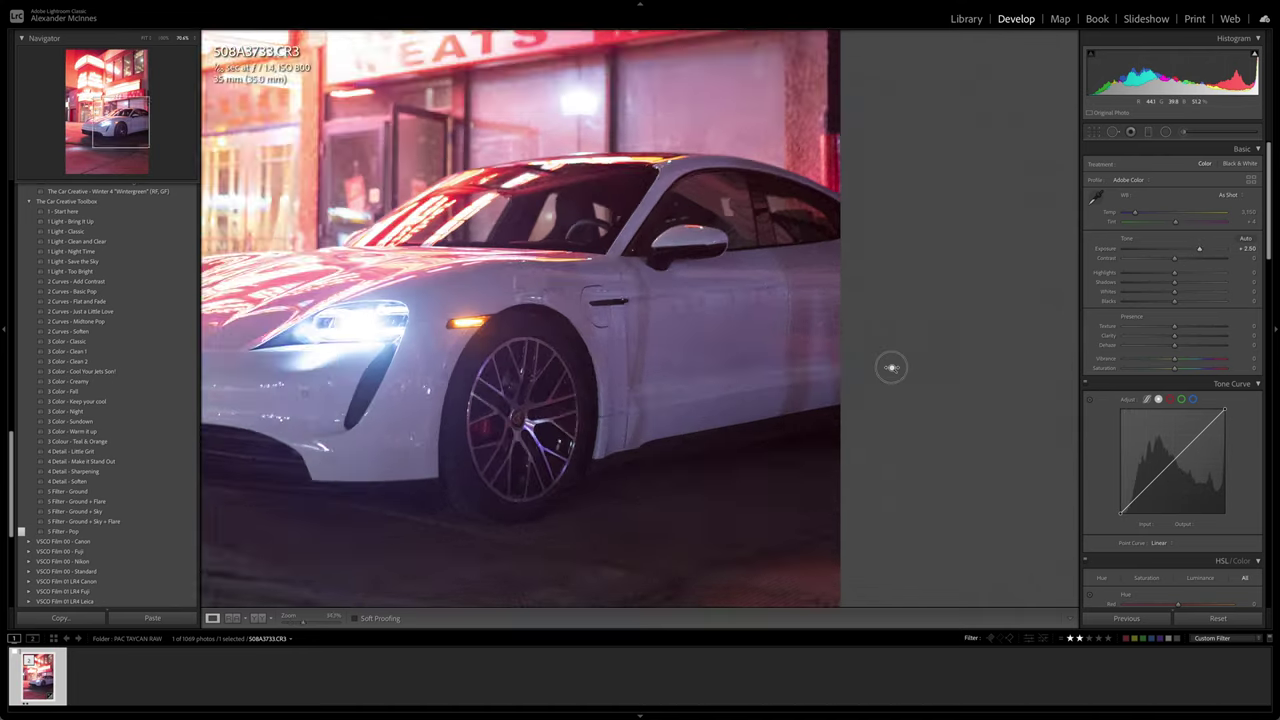
{"action": "left_click_drag", "start_coordinate": [891, 367], "coordinate": [771, 357]}
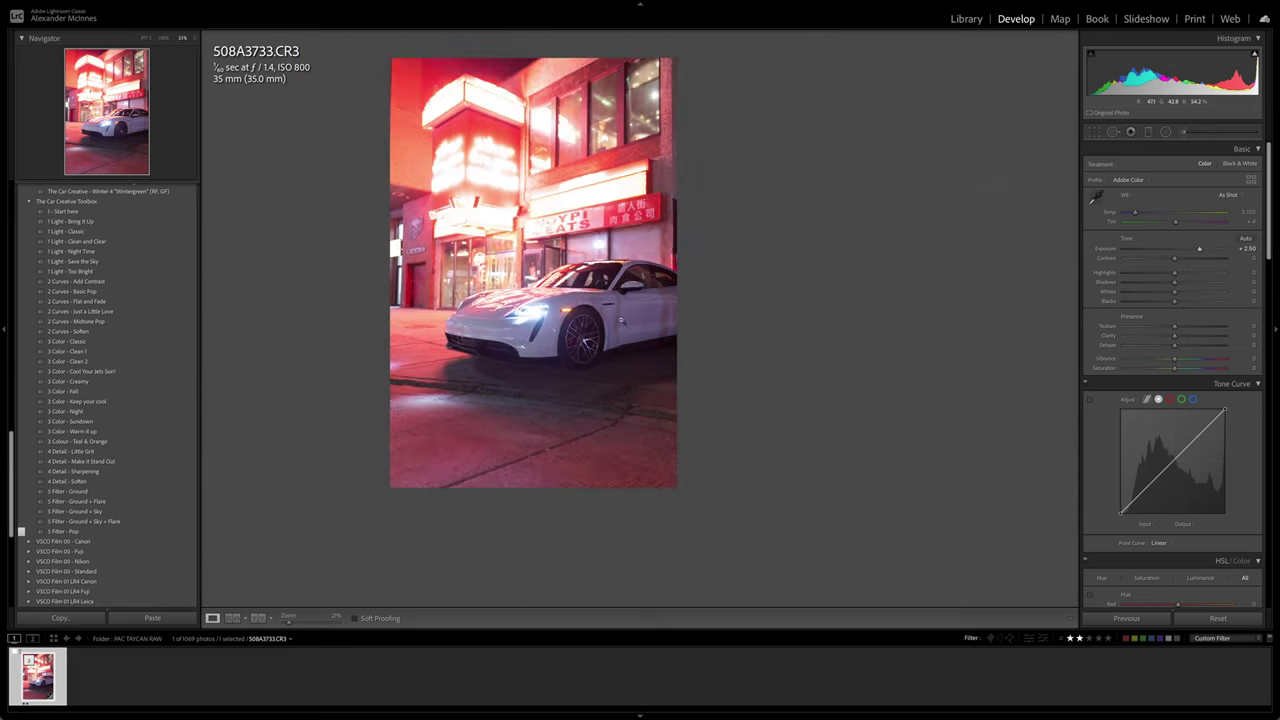
{"action": "left_click_drag", "start_coordinate": [1198, 250], "coordinate": [1140, 274]}
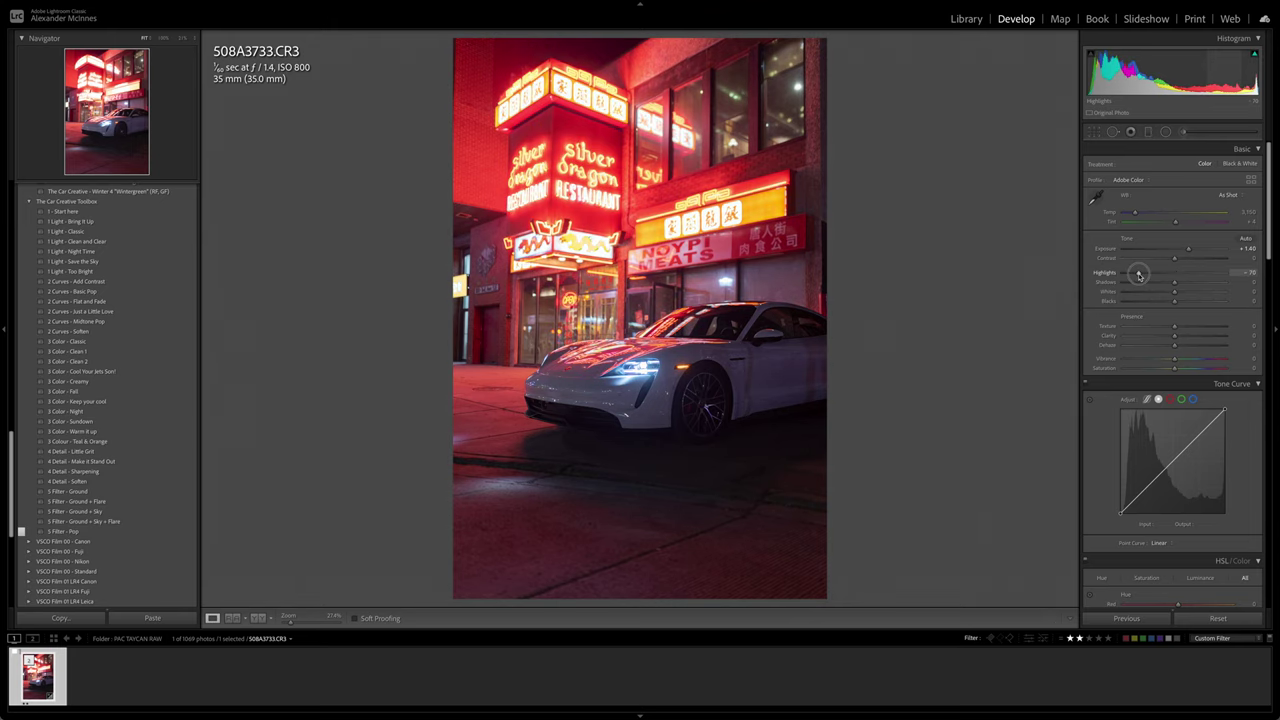
{"action": "left_click_drag", "start_coordinate": [1133, 274], "coordinate": [1191, 284]}
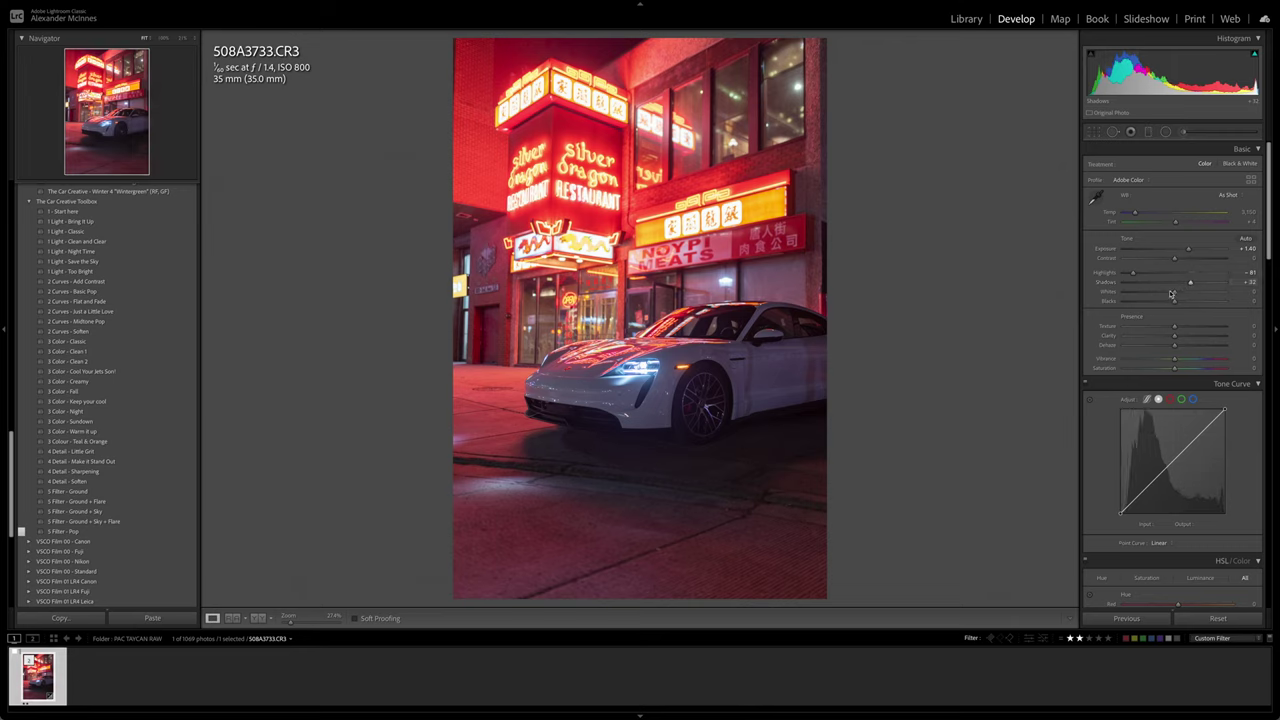
{"action": "mouse_move", "coordinate": [1173, 292]}
{"action": "left_mouse_down"}
{"action": "mouse_move", "coordinate": [1151, 292]}
{"action": "mouse_move", "coordinate": [1174, 292]}
{"action": "left_mouse_up"}
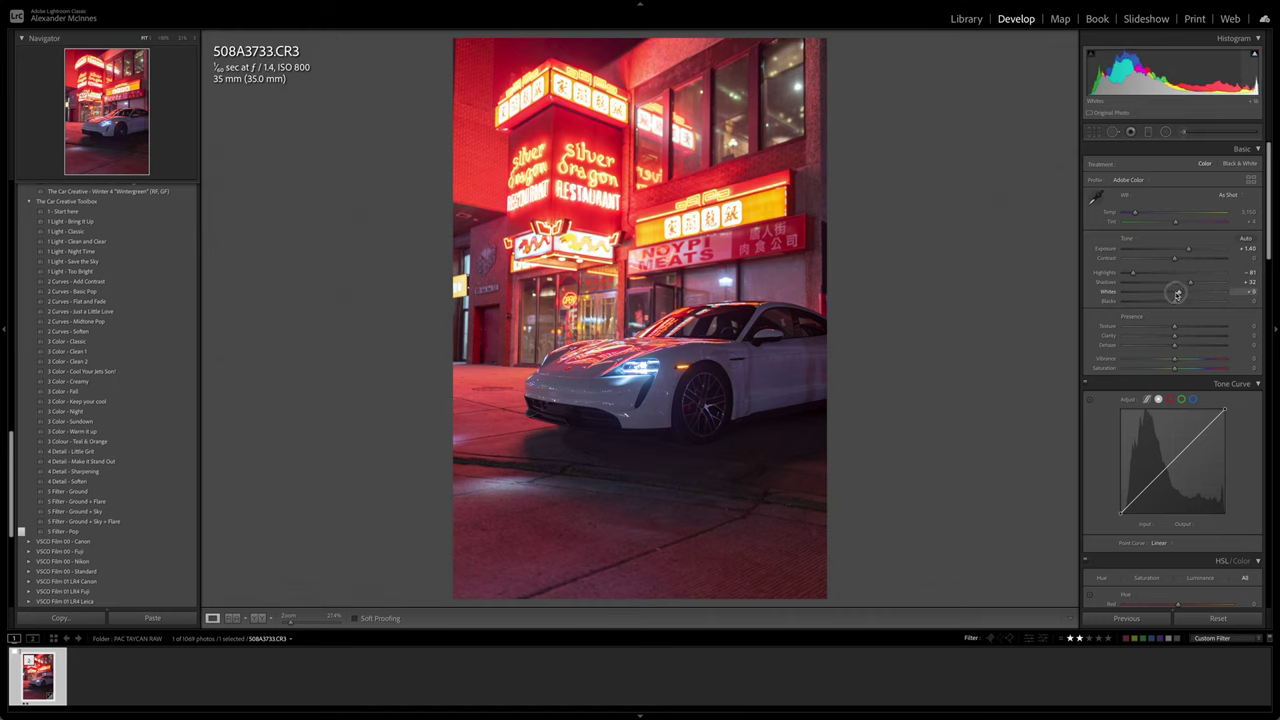
{"action": "mouse_move", "coordinate": [1180, 293]}
{"action": "left_mouse_down"}
{"action": "mouse_move", "coordinate": [1134, 292]}
{"action": "mouse_move", "coordinate": [1177, 295]}
{"action": "mouse_move", "coordinate": [1135, 293]}
{"action": "mouse_move", "coordinate": [1161, 293]}
{"action": "left_mouse_up"}
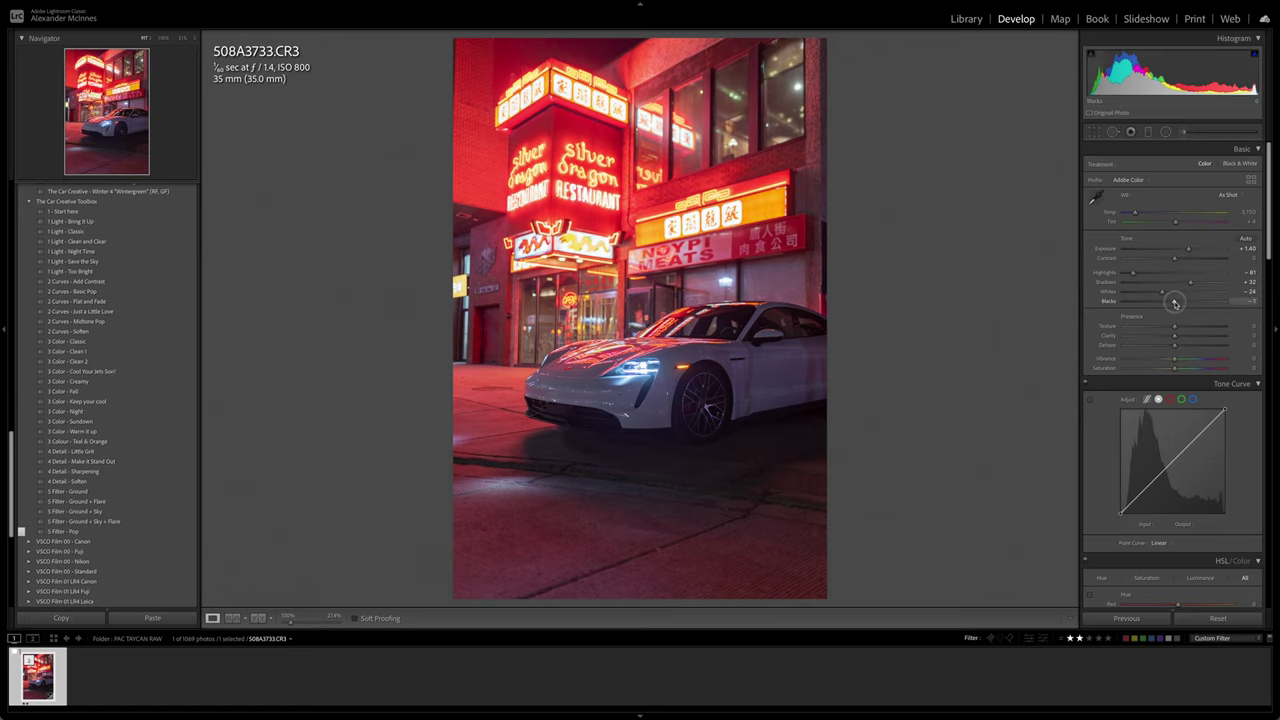
{"action": "left_click_drag", "start_coordinate": [1175, 303], "coordinate": [1159, 303], "text": "alt"}
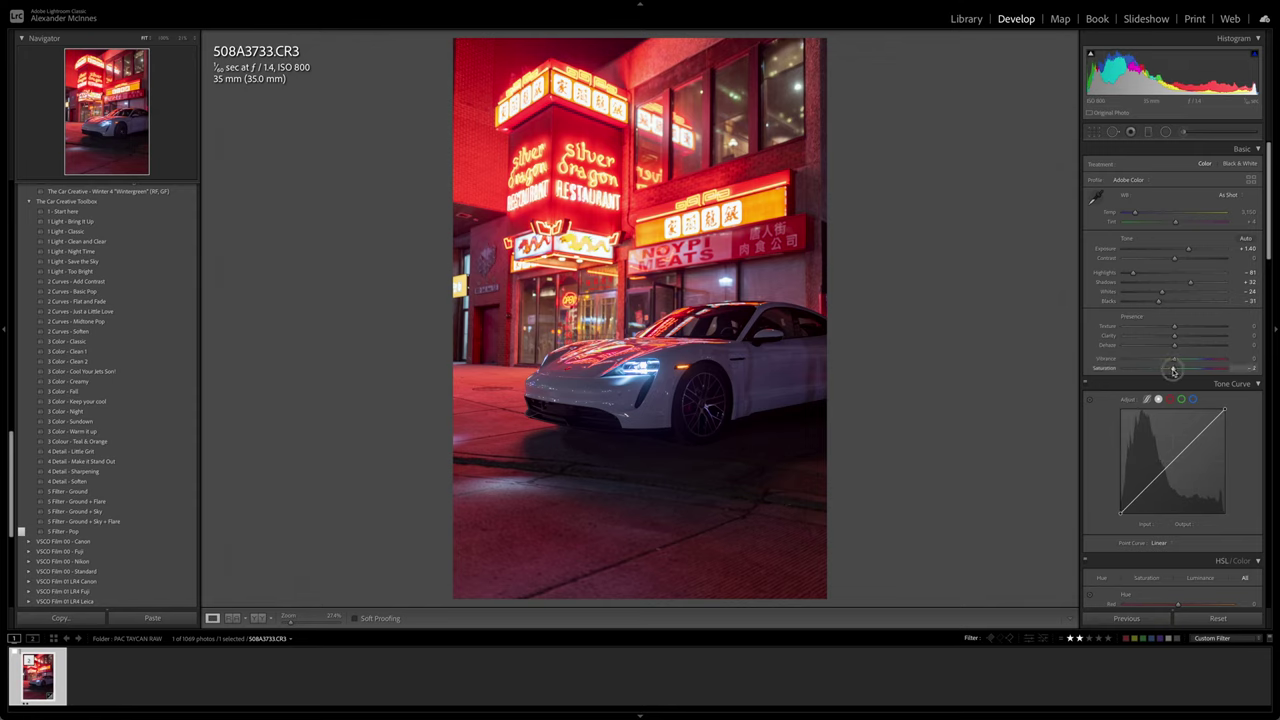
Step: Mute the reds with Saturation -27, then add a tone-curve highlight point mapping 204 to 185
{"action": "left_click_drag", "start_coordinate": [1175, 370], "coordinate": [1189, 370]}
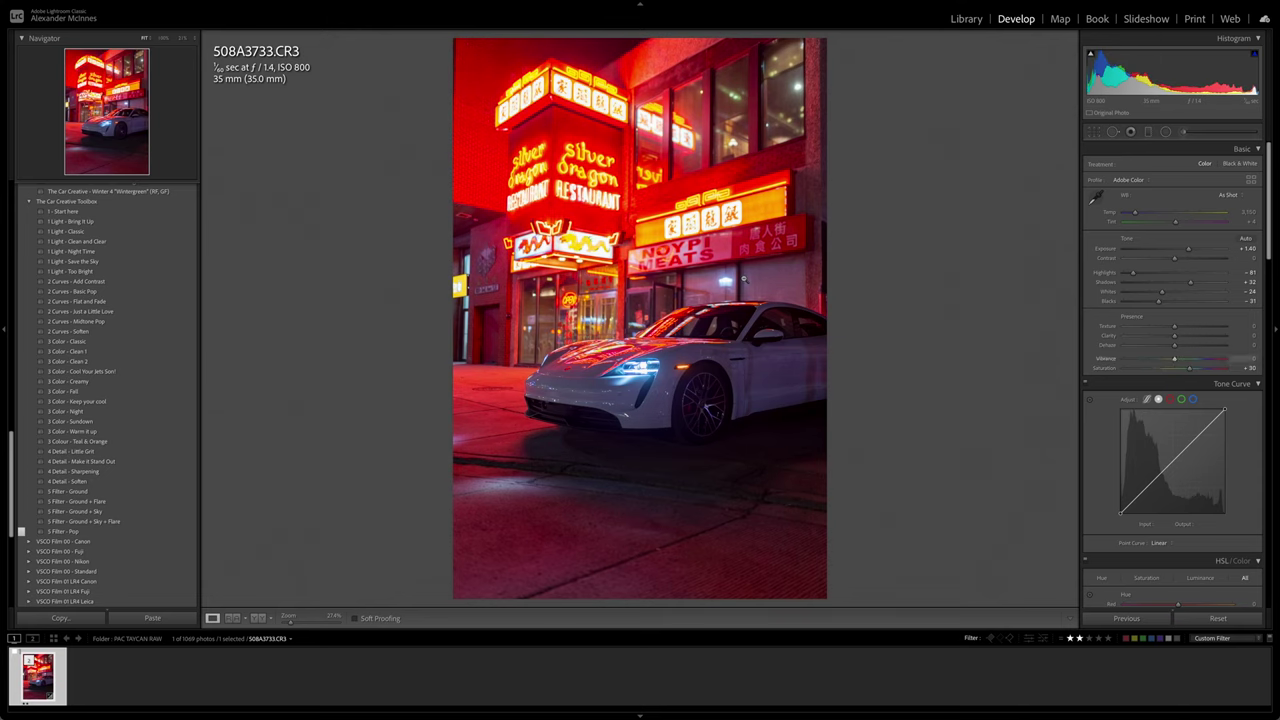
{"action": "mouse_move", "coordinate": [818, 368]}
{"action": "left_mouse_down"}
{"action": "mouse_move", "coordinate": [761, 360]}
{"action": "mouse_move", "coordinate": [815, 355]}
{"action": "left_mouse_up"}
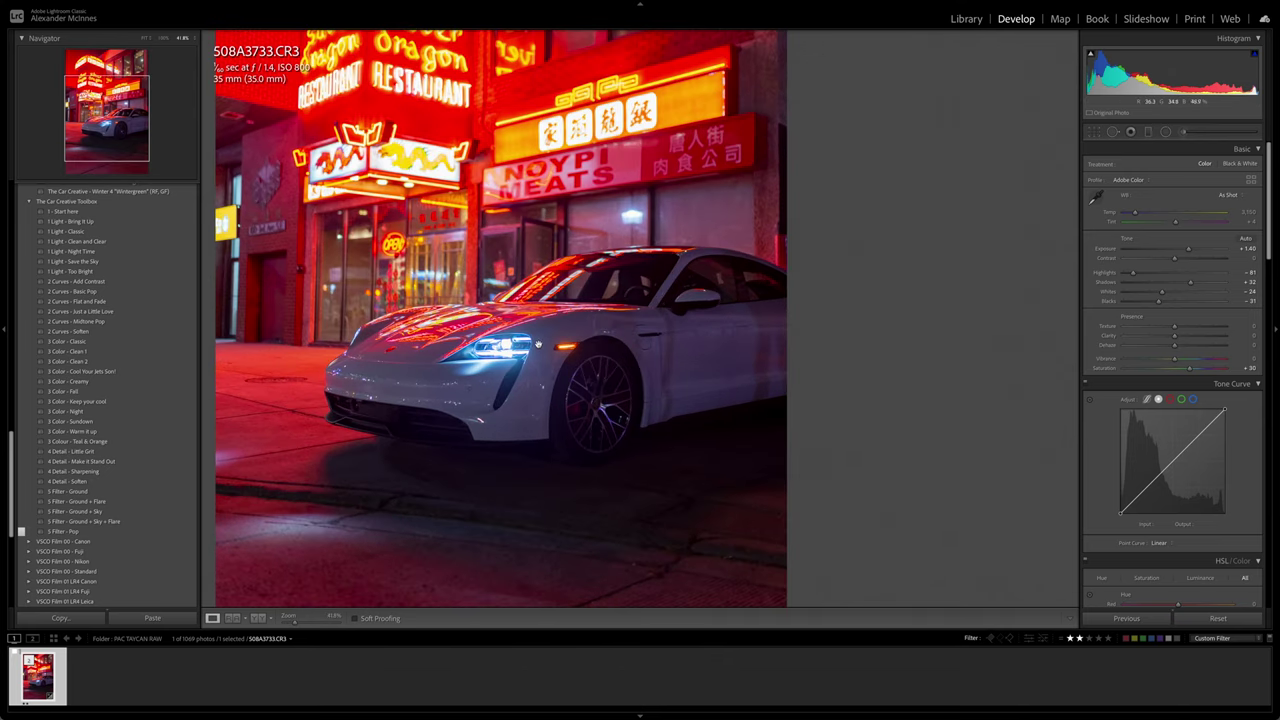
{"action": "left_click", "coordinate": [725, 353]}
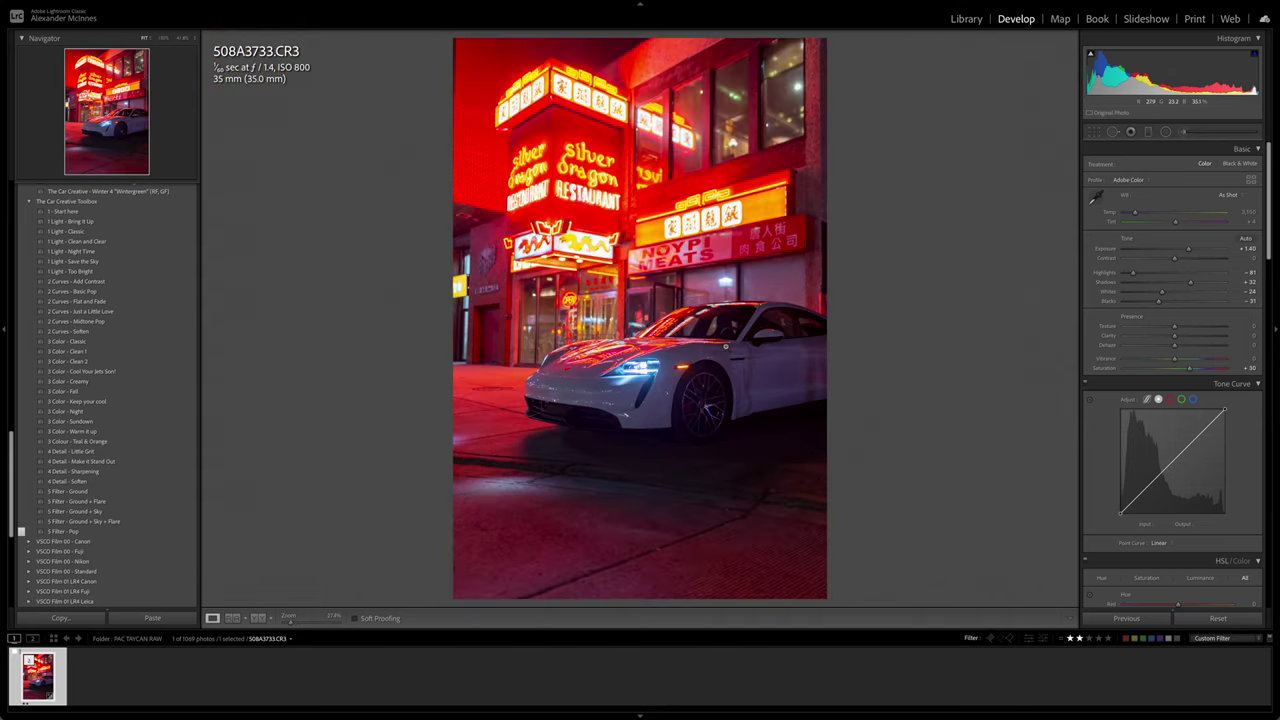
{"action": "double_click", "coordinate": [1189, 369]}
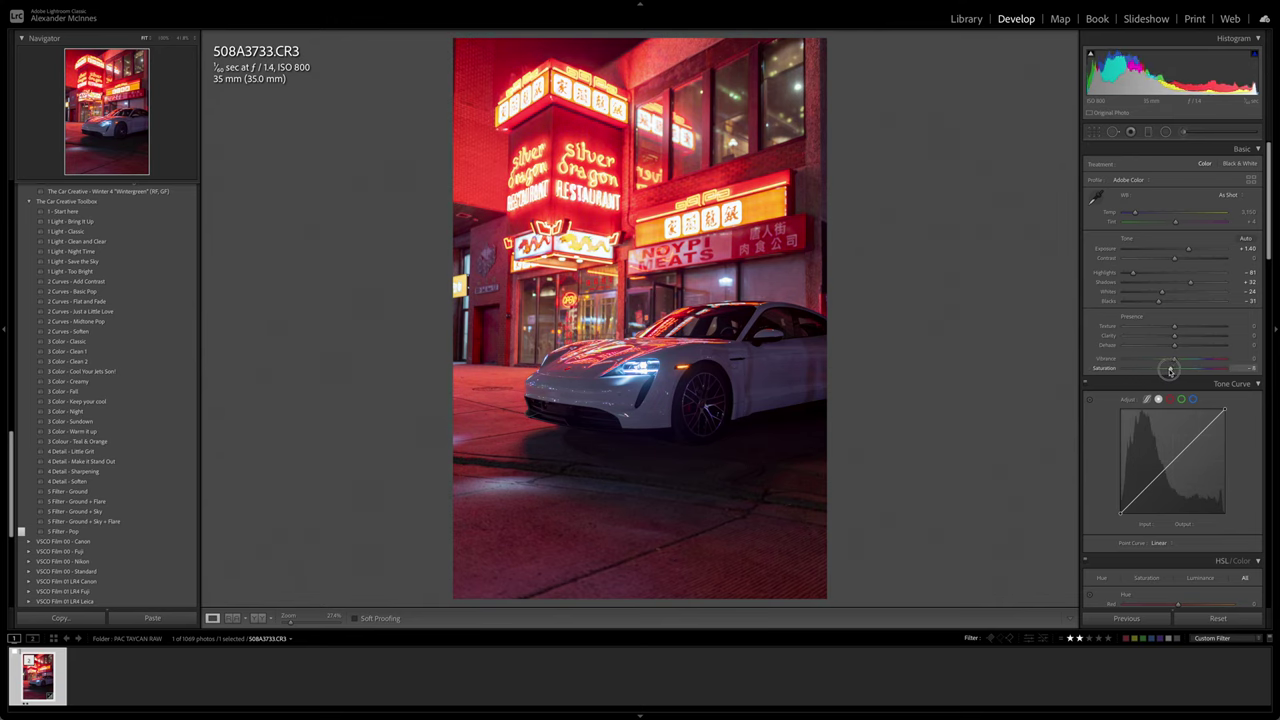
{"action": "left_click_drag", "start_coordinate": [1167, 370], "coordinate": [1164, 370]}
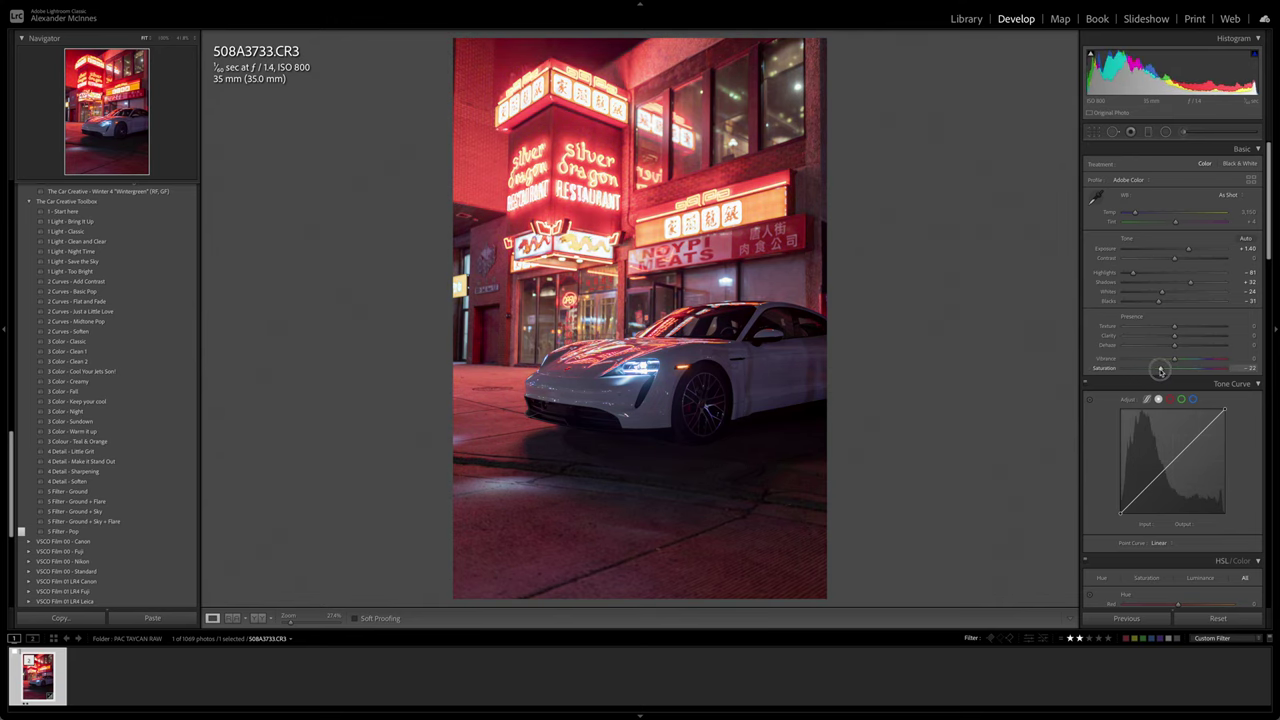
{"action": "scroll", "coordinate": [1180, 390], "scroll_direction": "down", "scroll_amount": 1}
{"action": "left_click_drag", "start_coordinate": [1200, 407], "coordinate": [1205, 414]}
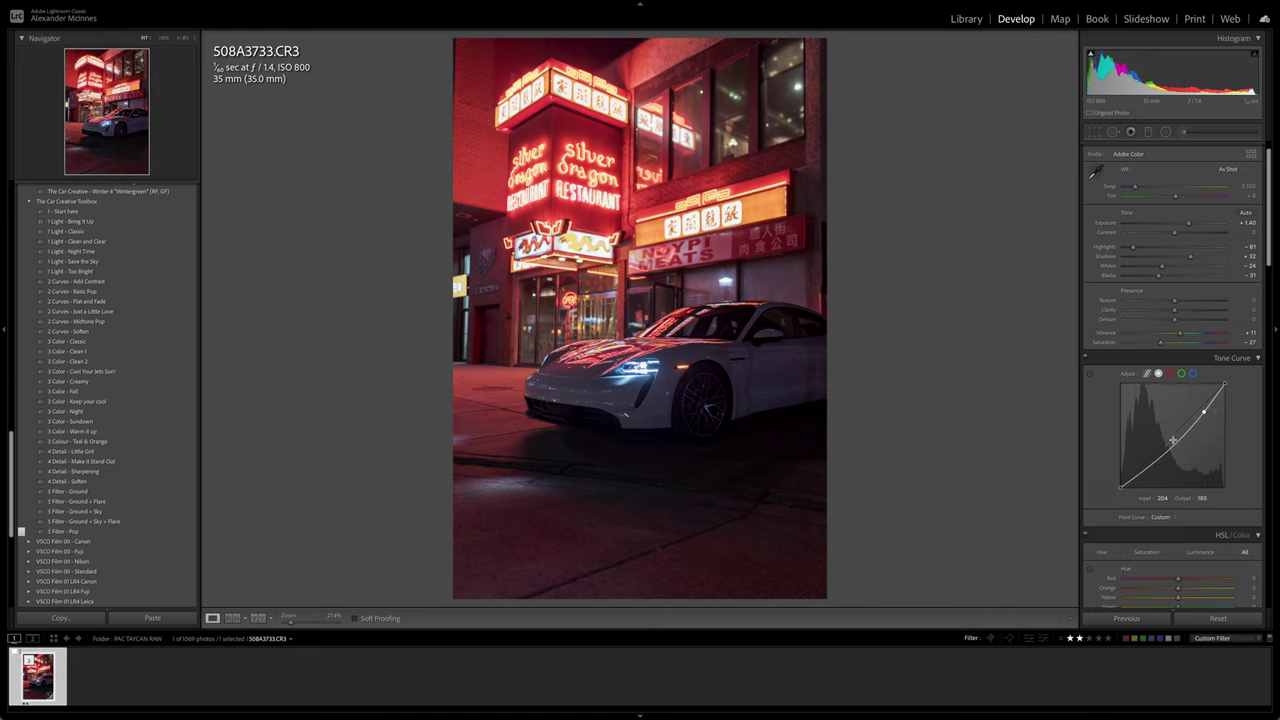
Step: Lift the tone curve's shadow point slightly and raise the midtone point to 127→139
{"action": "left_click_drag", "start_coordinate": [1181, 438], "coordinate": [1201, 407]}
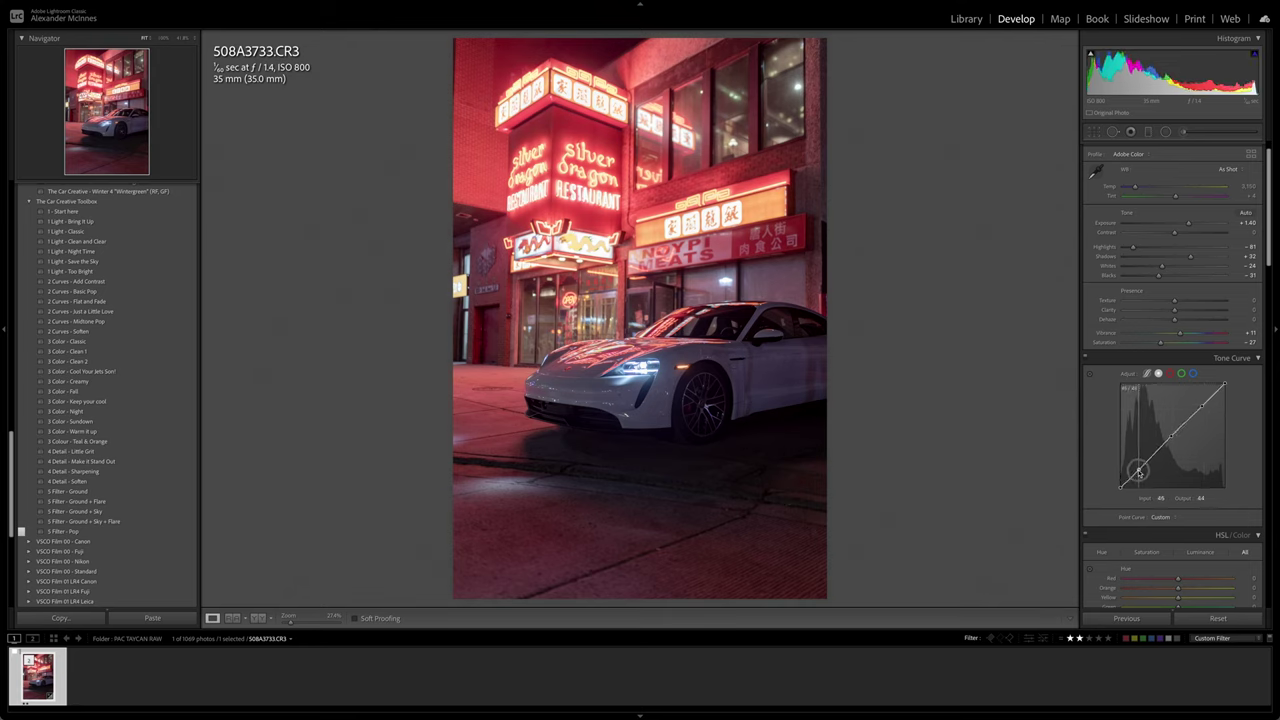
{"action": "left_click_drag", "start_coordinate": [1138, 470], "coordinate": [1139, 467]}
{"action": "left_click_drag", "start_coordinate": [1170, 438], "coordinate": [1200, 405]}
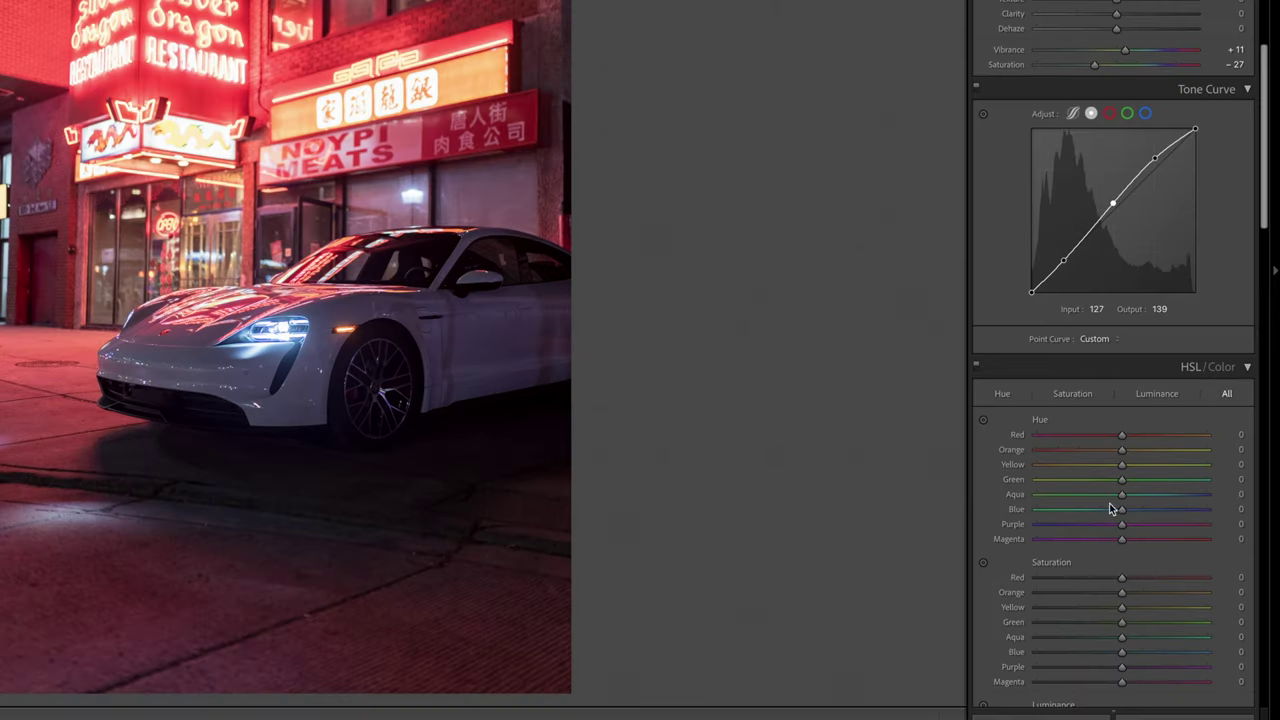
Step: Shift the HSL hues to Blue -25, Purple -88 and Magenta +94
{"action": "mouse_move", "coordinate": [511, 334]}
{"action": "left_mouse_down"}
{"action": "mouse_move", "coordinate": [571, 329]}
{"action": "mouse_move", "coordinate": [487, 336]}
{"action": "left_mouse_up"}
{"action": "left_click_drag", "start_coordinate": [1121, 525], "coordinate": [1046, 538]}
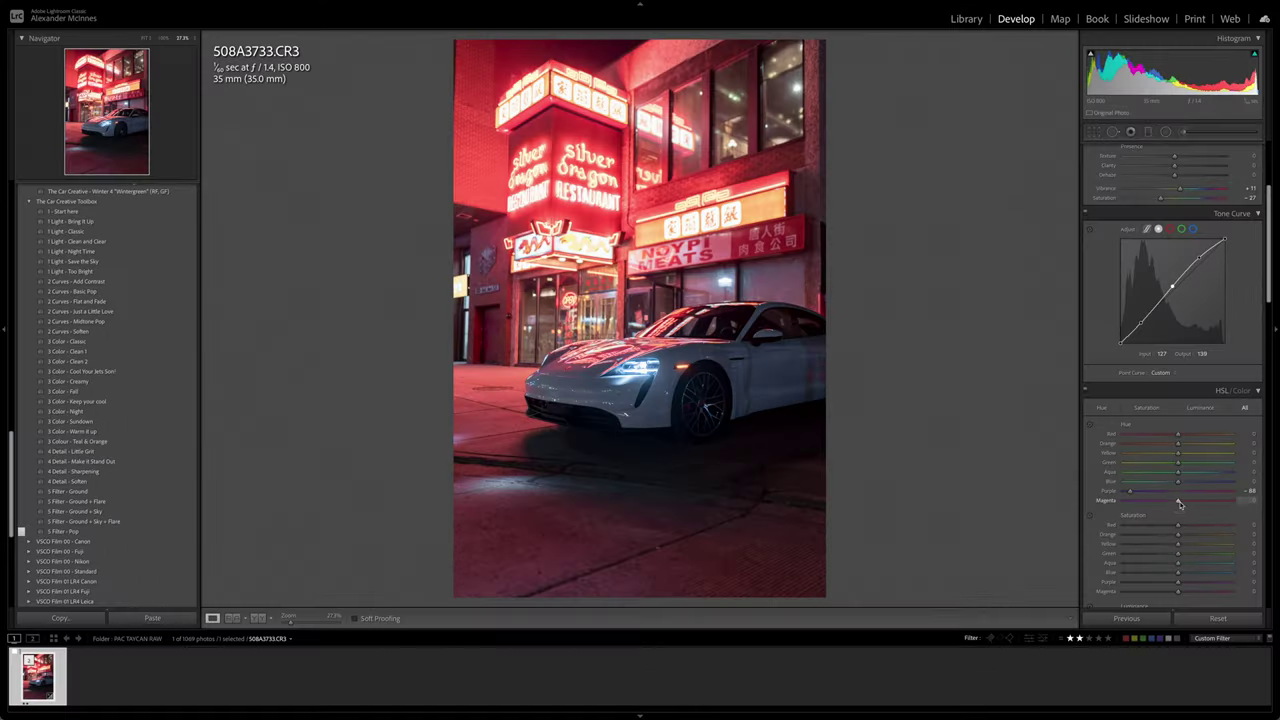
{"action": "left_click_drag", "start_coordinate": [1180, 501], "coordinate": [1230, 511]}
{"action": "scroll", "coordinate": [1184, 412], "scroll_direction": "down", "scroll_amount": 2}
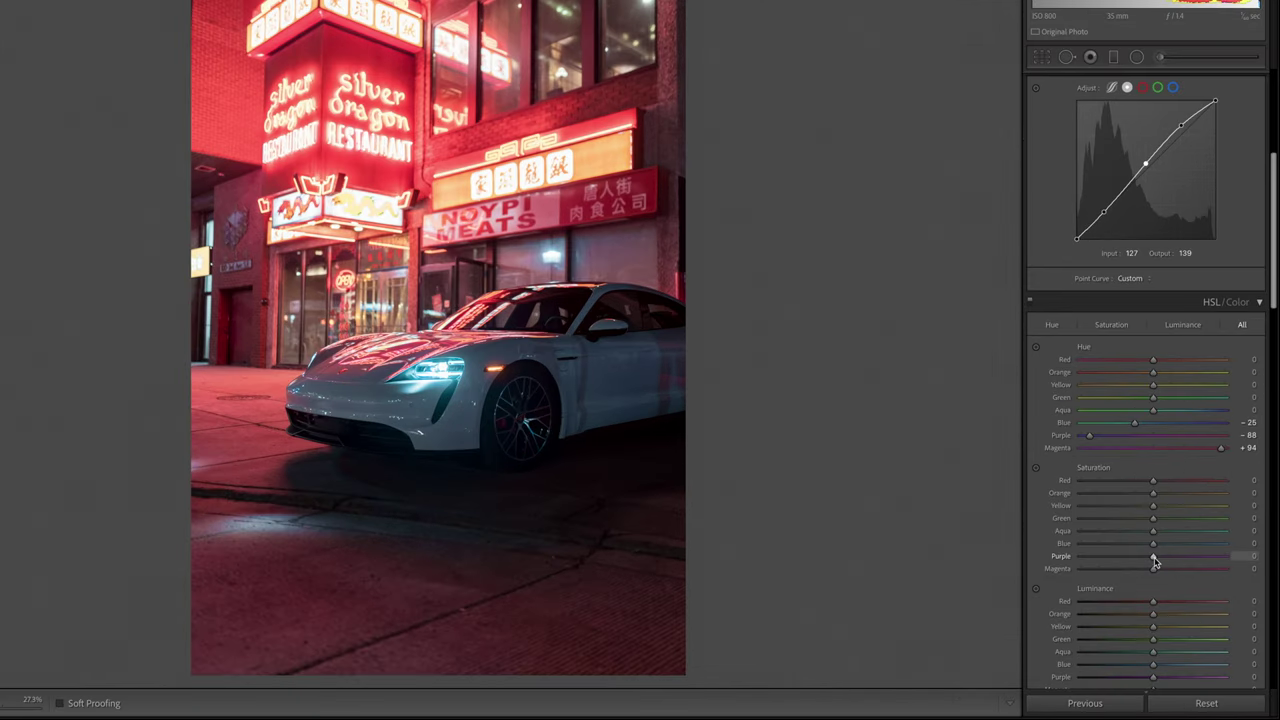
Step: Set HSL saturation to Purple -45, Magenta -56 and Orange +48
{"action": "left_click_drag", "start_coordinate": [1155, 562], "coordinate": [1110, 560]}
{"action": "left_click_drag", "start_coordinate": [1140, 560], "coordinate": [1112, 576]}
{"action": "left_click_drag", "start_coordinate": [1155, 495], "coordinate": [1189, 497]}
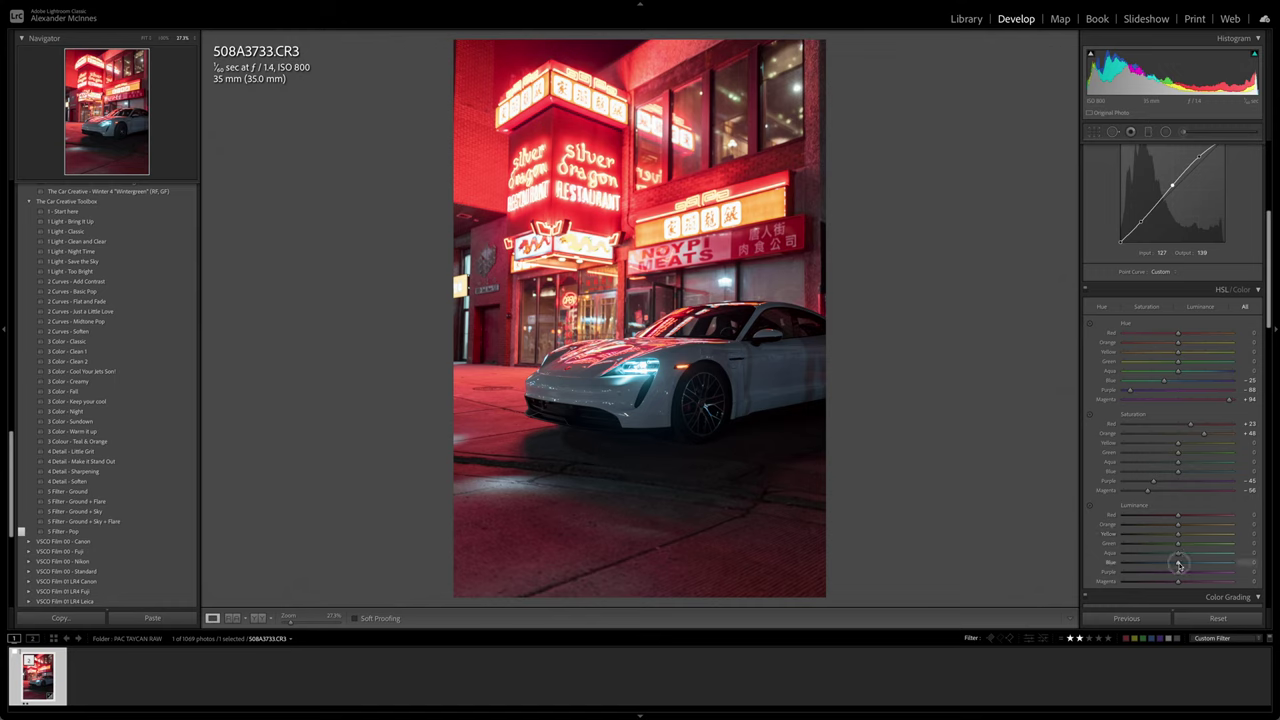
Step: Set HSL luminance to Blue +23, Purple +100, Magenta +81 and Red +4
{"action": "left_click_drag", "start_coordinate": [1183, 565], "coordinate": [1225, 575]}
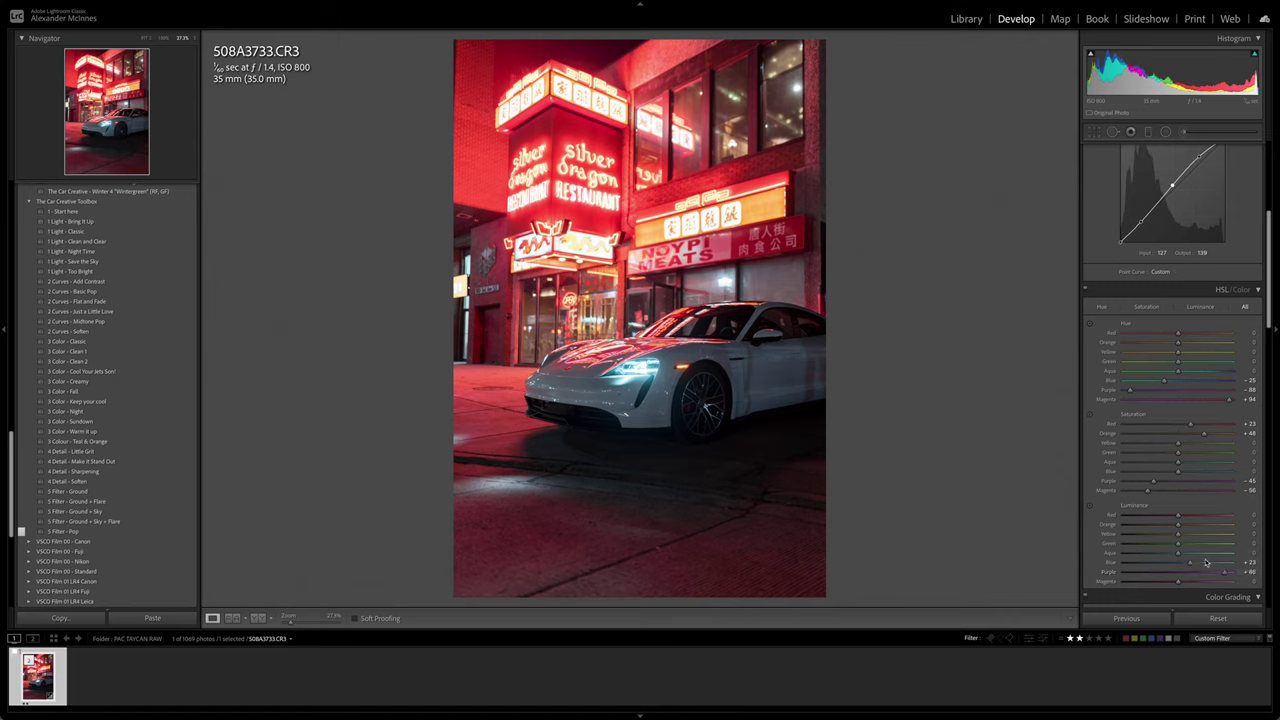
{"action": "mouse_move", "coordinate": [1233, 574]}
{"action": "left_mouse_down"}
{"action": "mouse_move", "coordinate": [1175, 572]}
{"action": "mouse_move", "coordinate": [1219, 575]}
{"action": "left_mouse_up"}
{"action": "left_click_drag", "start_coordinate": [1178, 585], "coordinate": [1214, 582]}
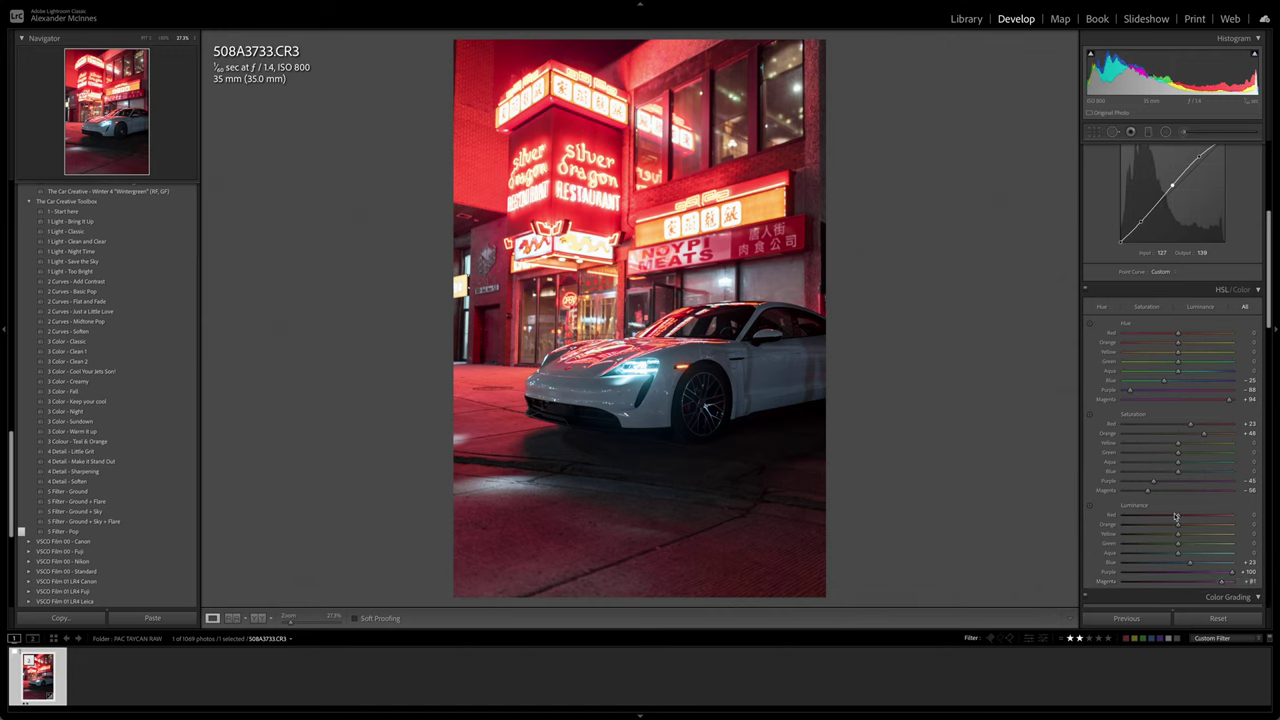
{"action": "left_click_drag", "start_coordinate": [1184, 516], "coordinate": [1137, 536]}
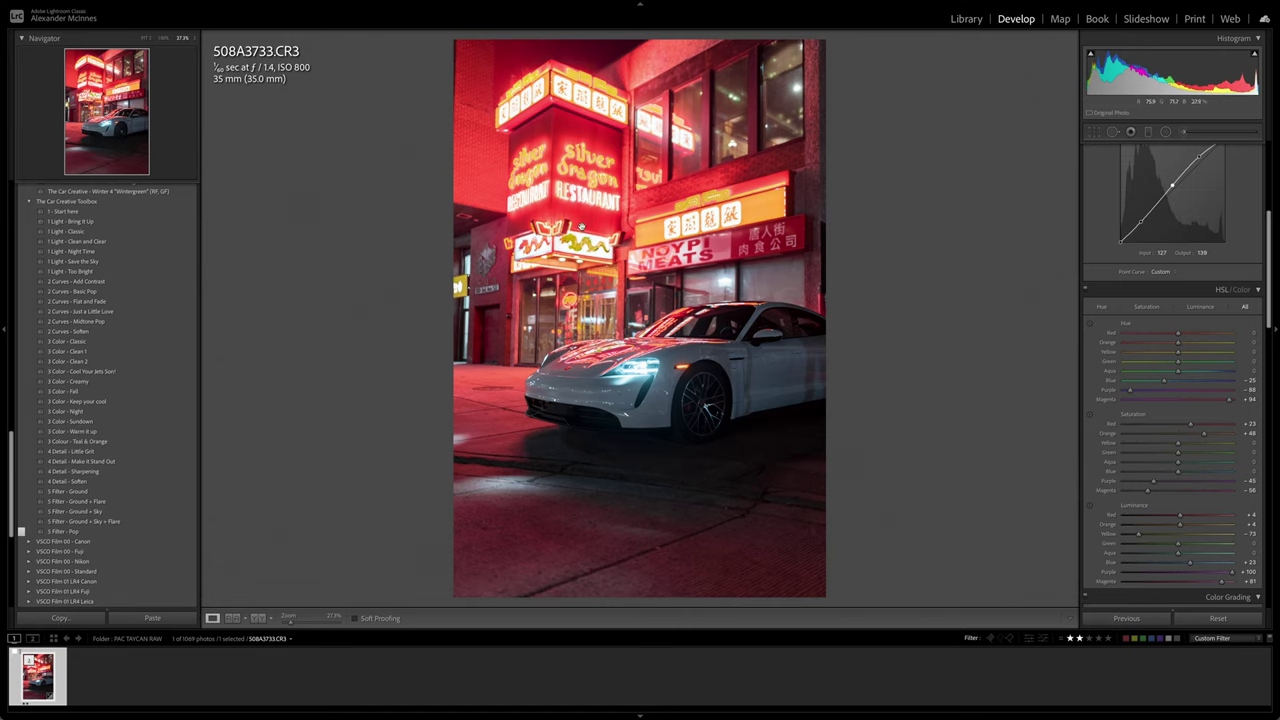
Step: Shift the yellow neon hue to -83 and set Yellow luminance to about -41
{"action": "left_click", "coordinate": [578, 242]}
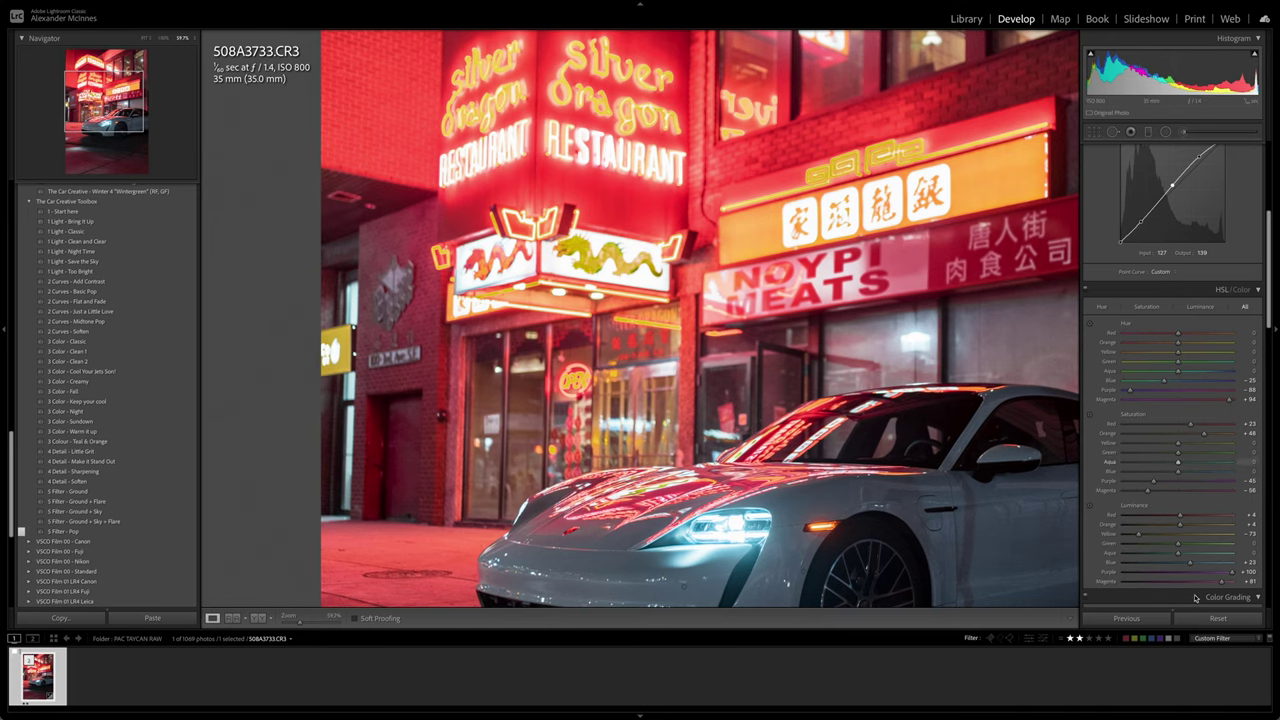
{"action": "left_click_drag", "start_coordinate": [1140, 536], "coordinate": [1153, 535]}
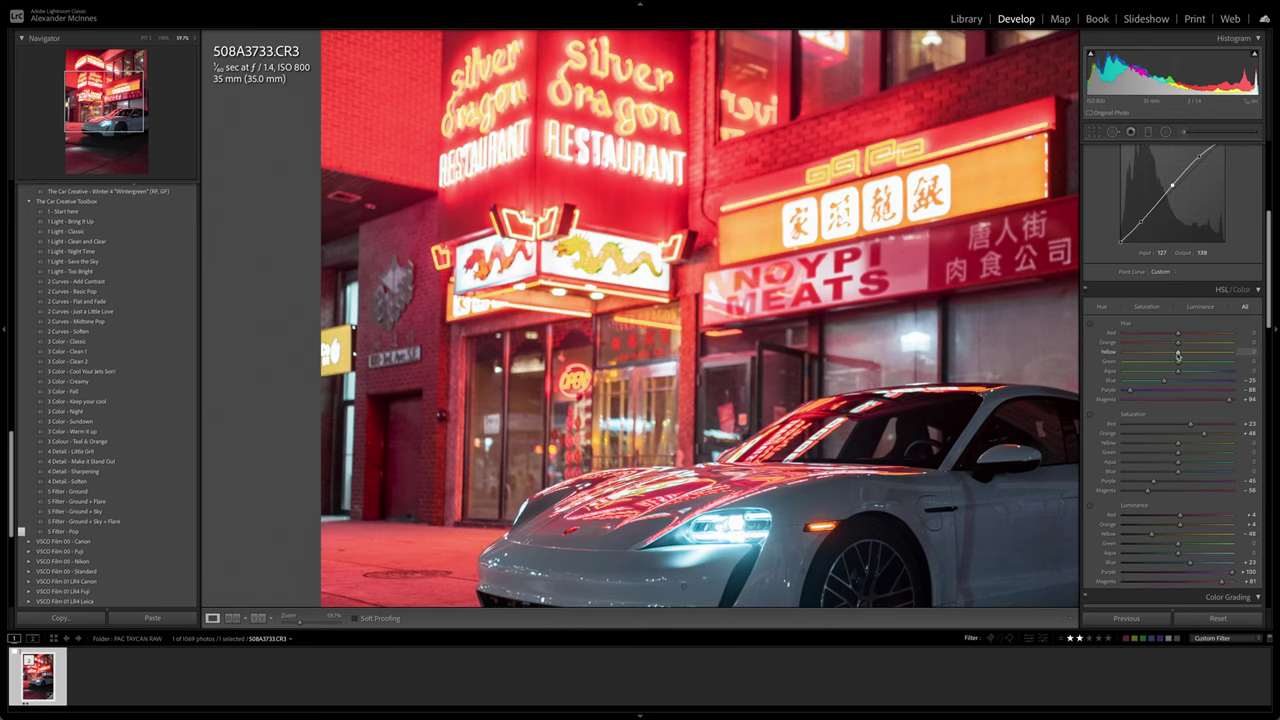
{"action": "mouse_move", "coordinate": [1140, 354]}
{"action": "left_mouse_down"}
{"action": "mouse_move", "coordinate": [1122, 353]}
{"action": "mouse_move", "coordinate": [1226, 355]}
{"action": "mouse_move", "coordinate": [1134, 360]}
{"action": "left_mouse_up"}
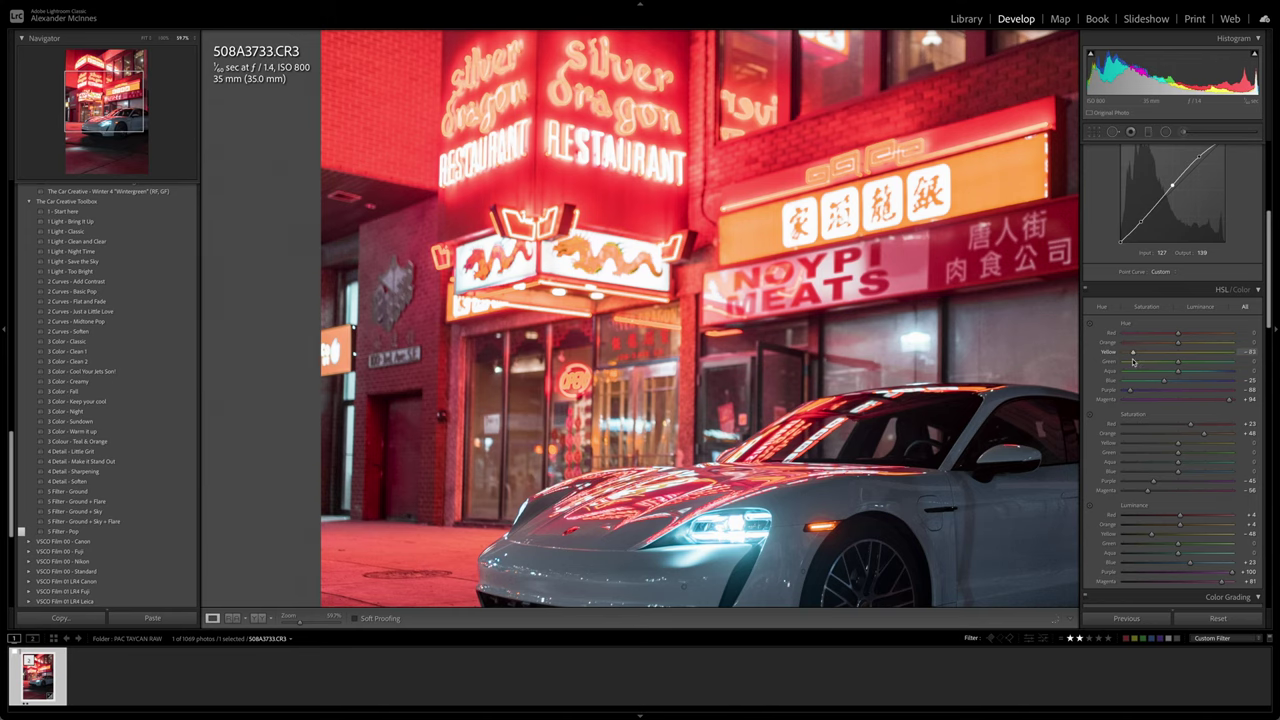
{"action": "left_click", "coordinate": [993, 447]}
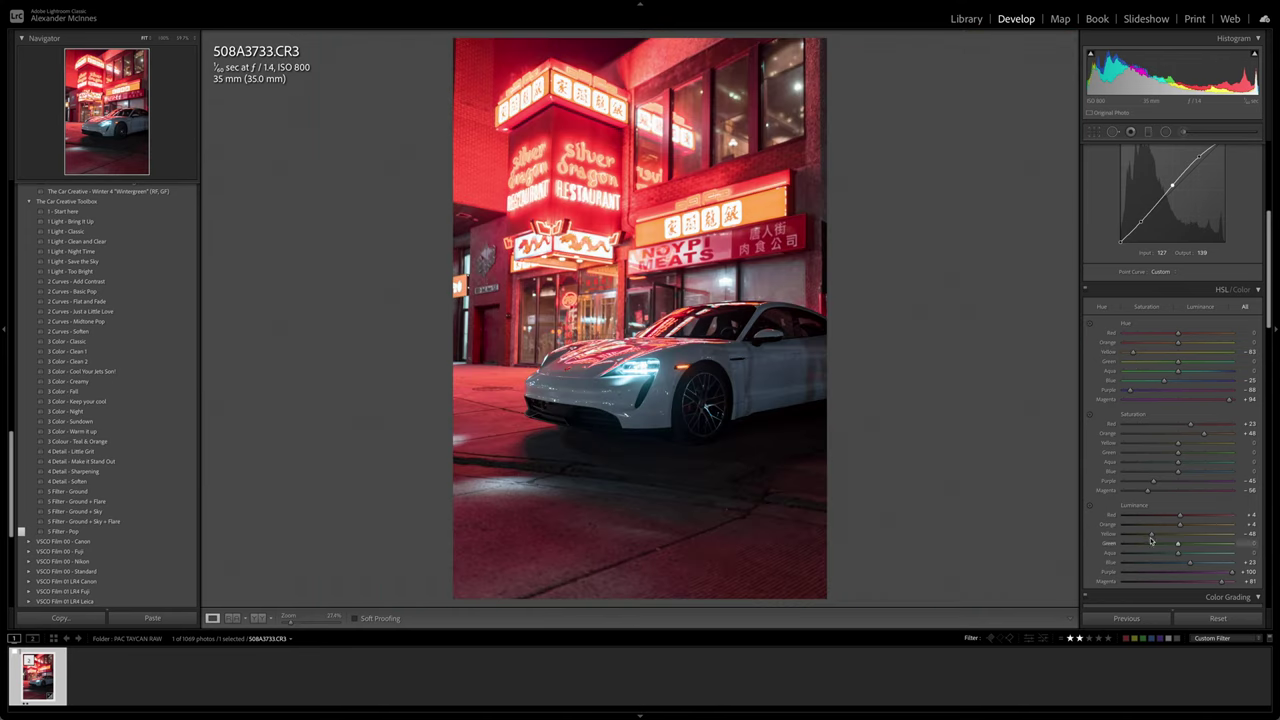
{"action": "mouse_move", "coordinate": [1151, 538]}
{"action": "left_mouse_down"}
{"action": "mouse_move", "coordinate": [1125, 537]}
{"action": "mouse_move", "coordinate": [1156, 537]}
{"action": "left_mouse_up"}
{"action": "scroll", "coordinate": [1155, 537], "scroll_direction": "down", "scroll_amount": 5}
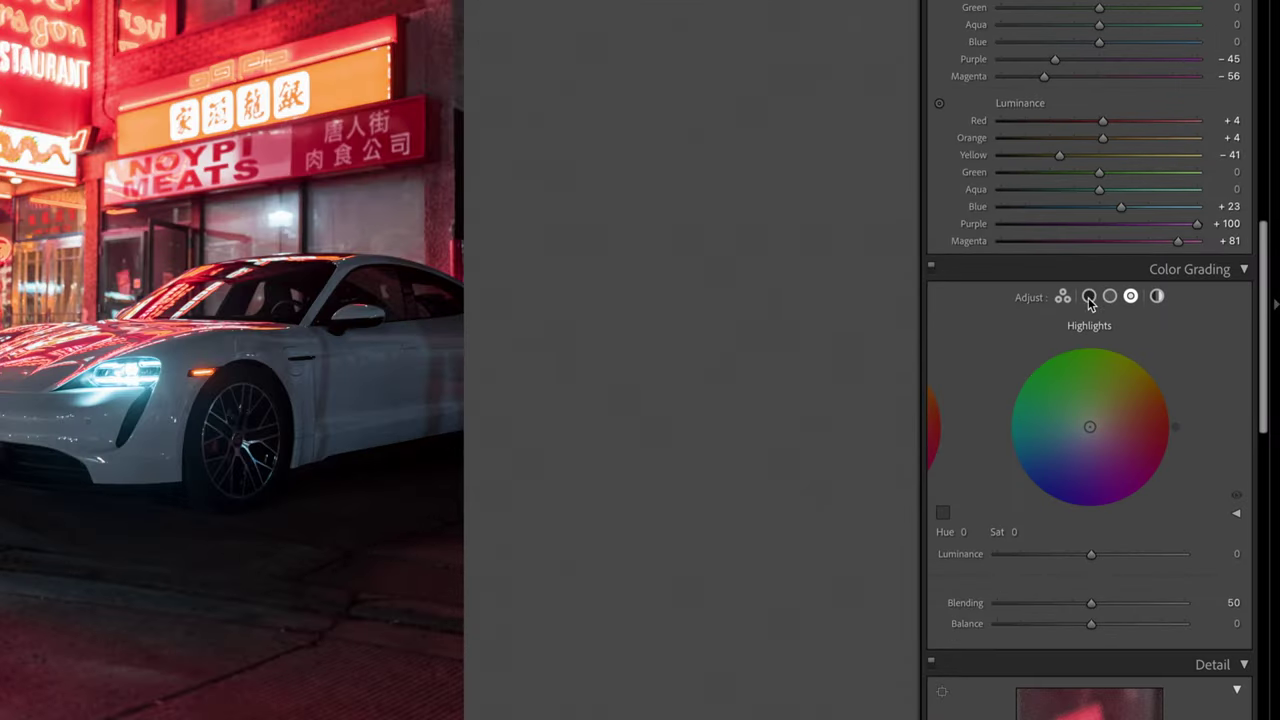
Step: Tint the Color Grading shadows to Hue 220, Saturation 10
{"action": "left_click", "coordinate": [1089, 297]}
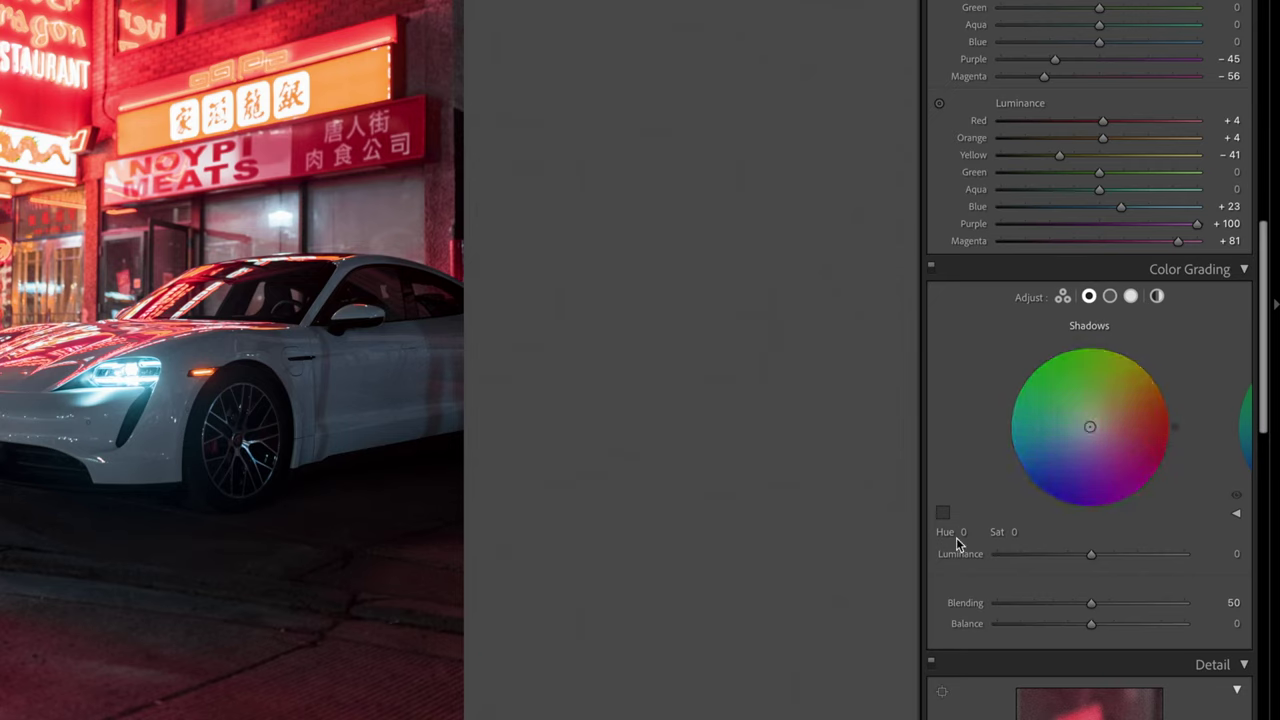
{"action": "left_click", "coordinate": [964, 533]}
{"action": "type", "text": "220"}
{"action": "key", "text": "Tab"}
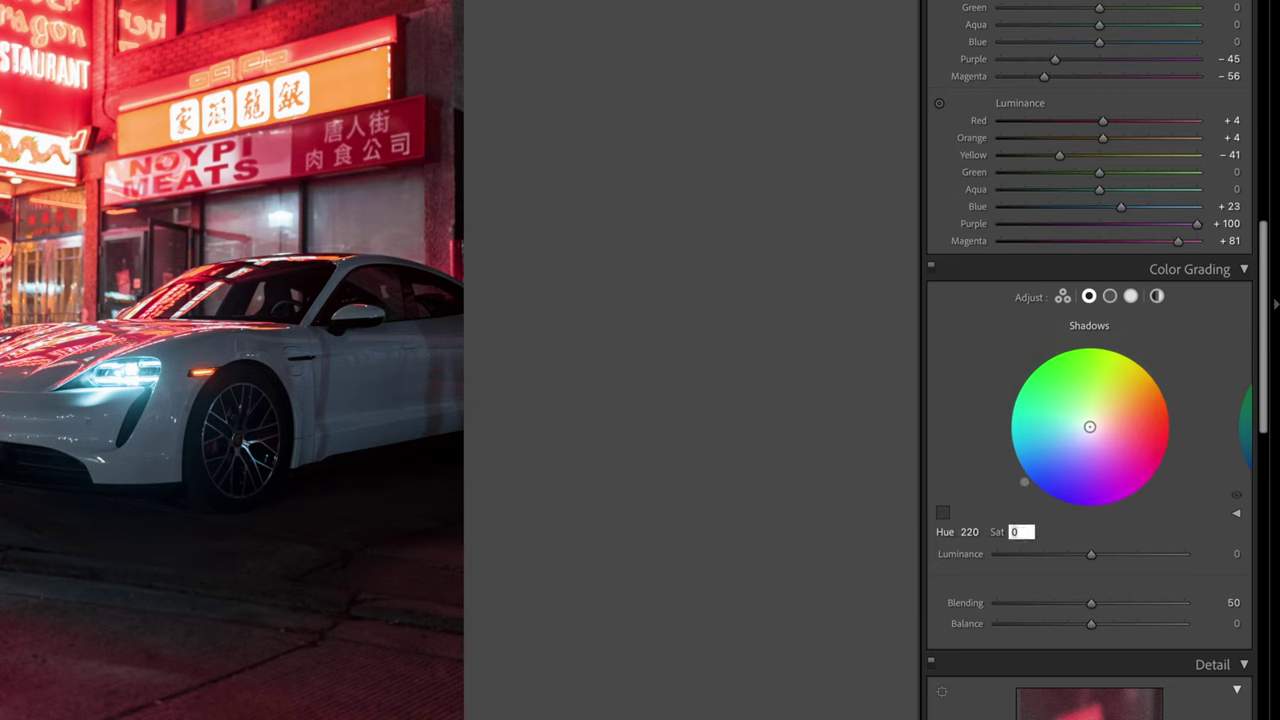
{"action": "type", "text": "10"}
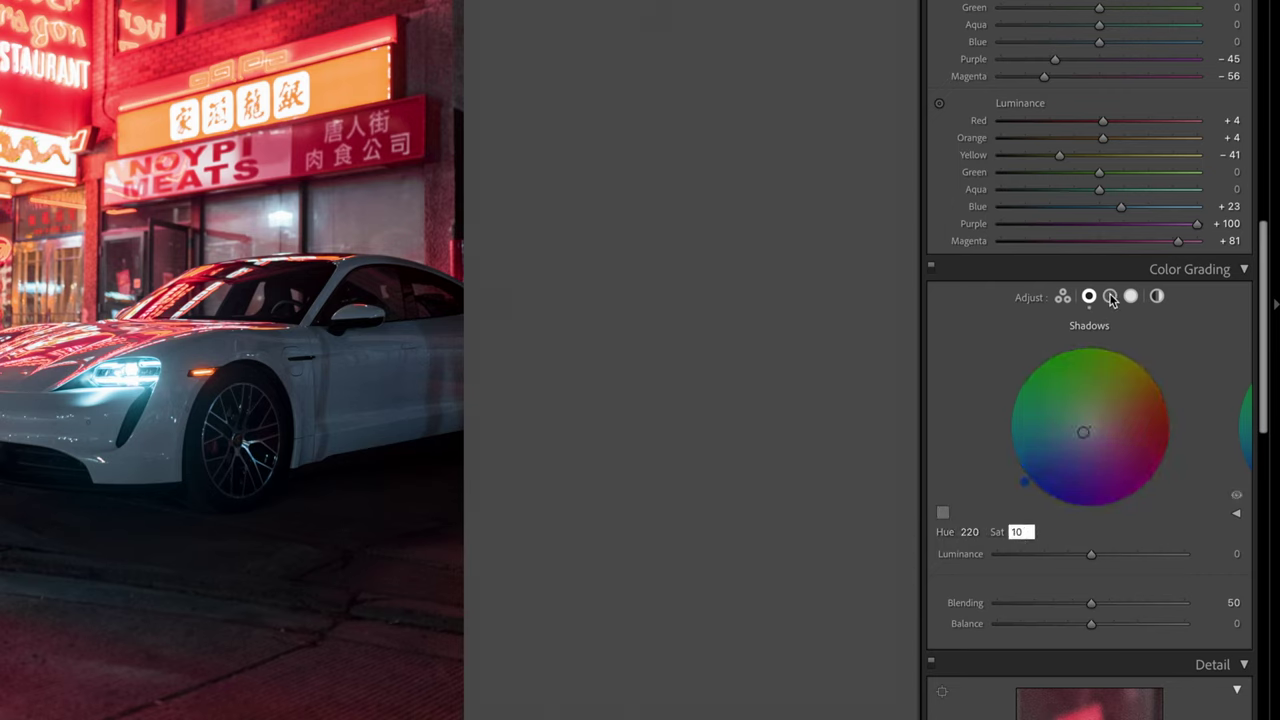
Step: Brighten the Color Grading midtones to Luminance +42
{"action": "left_click", "coordinate": [1110, 297]}
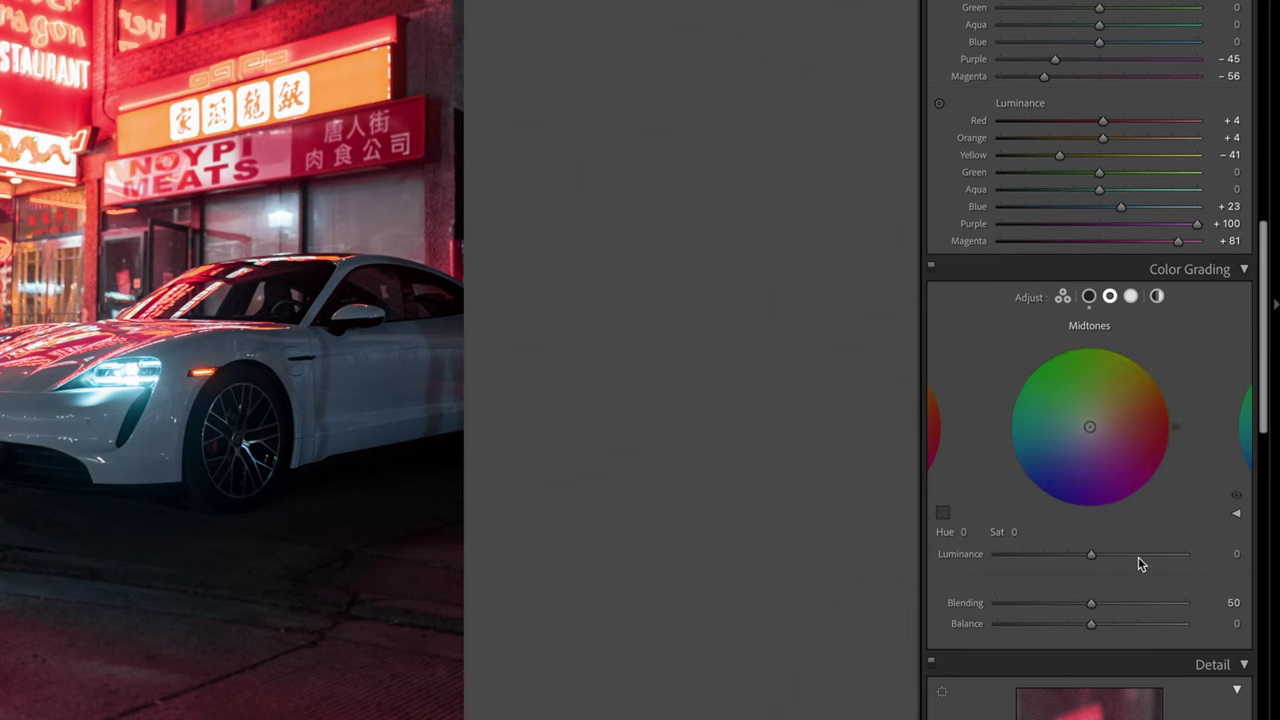
{"action": "mouse_move", "coordinate": [1093, 558]}
{"action": "left_mouse_down"}
{"action": "mouse_move", "coordinate": [1114, 560]}
{"action": "mouse_move", "coordinate": [1080, 560]}
{"action": "mouse_move", "coordinate": [1131, 563]}
{"action": "mouse_move", "coordinate": [1091, 572]}
{"action": "left_mouse_up"}
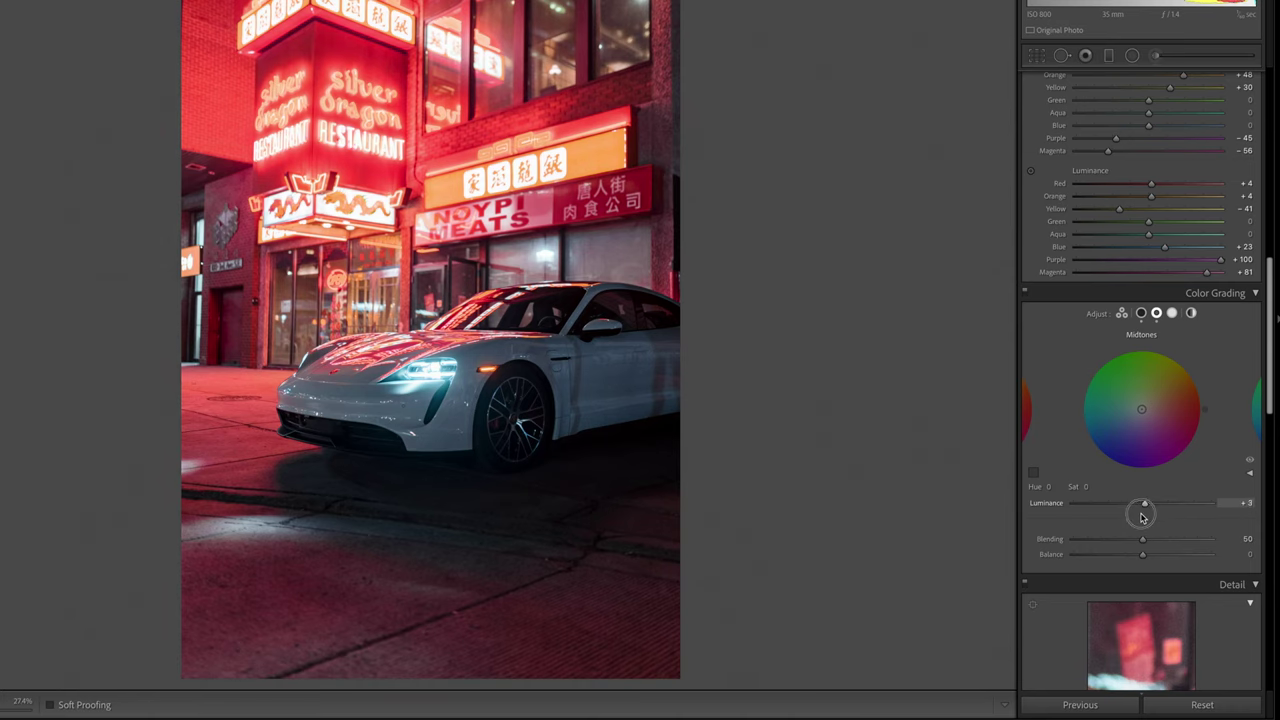
{"action": "left_click_drag", "start_coordinate": [1142, 516], "coordinate": [1173, 528]}
{"action": "left_click", "coordinate": [606, 377]}
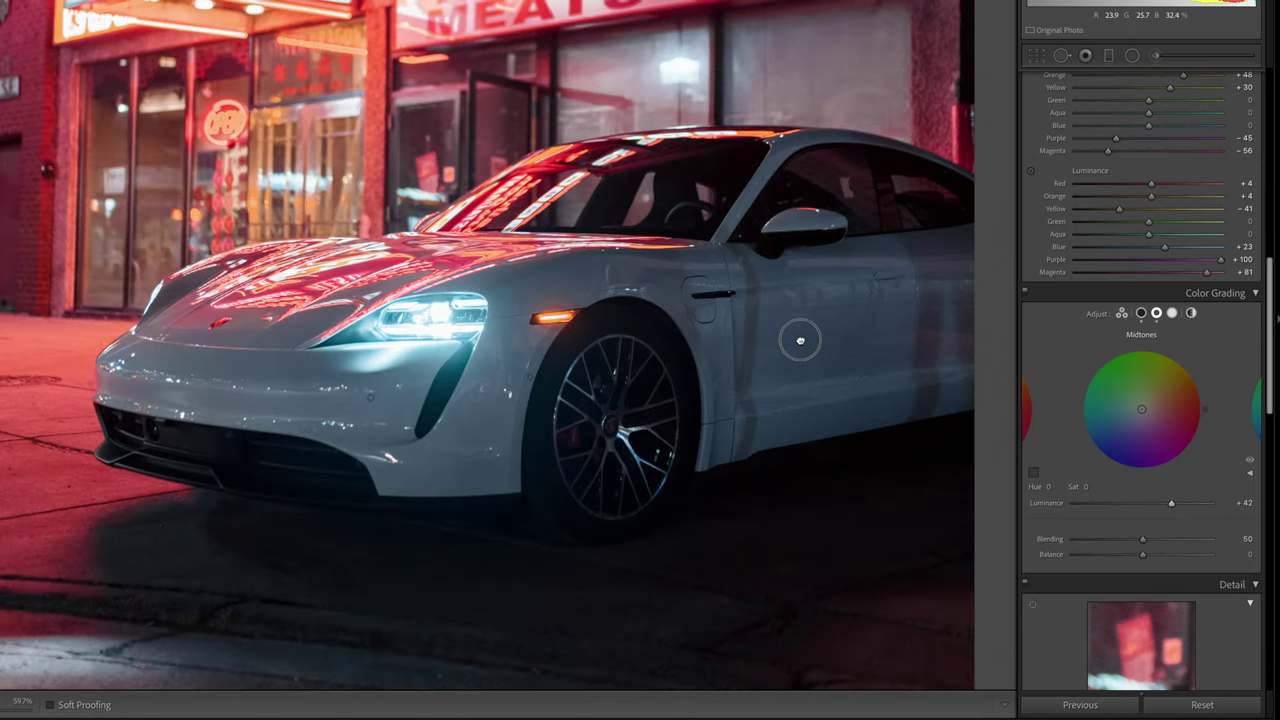
{"action": "left_click", "coordinate": [812, 330]}
Step: Give the highlights Hue 35, Saturation 10 and set grading Blending to 87
{"action": "left_click", "coordinate": [1172, 313]}
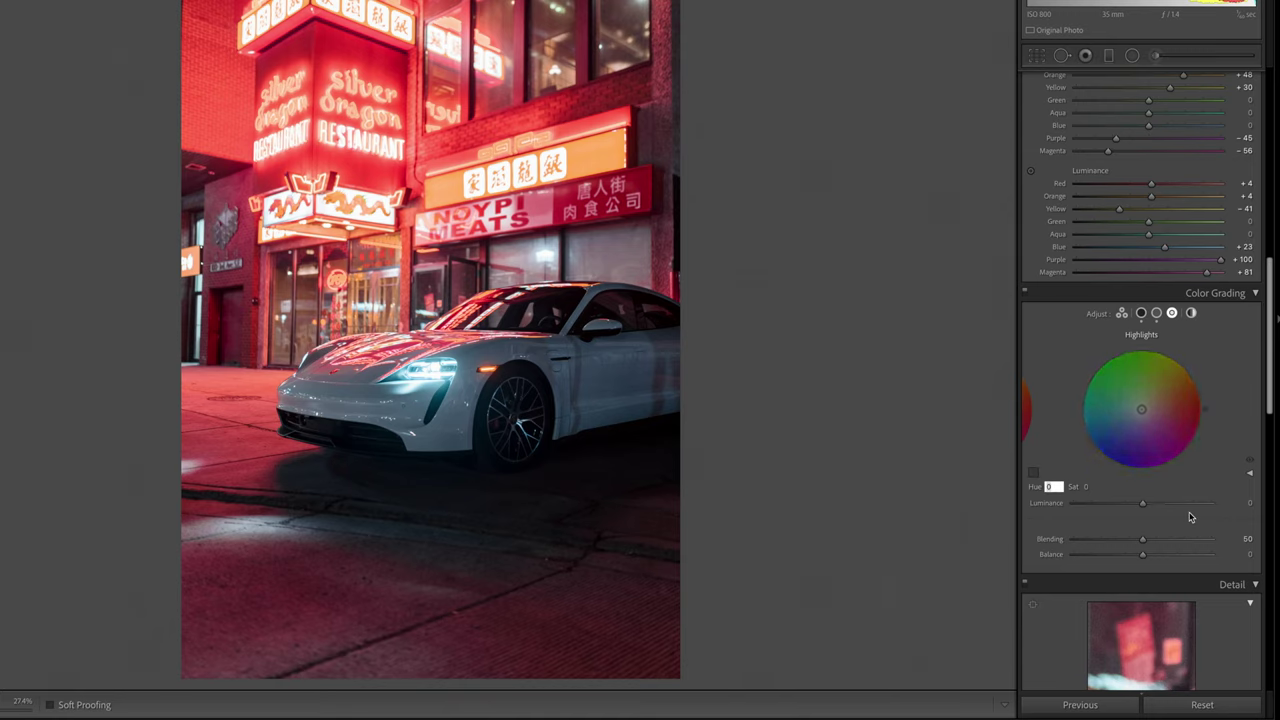
{"action": "key", "text": "Tab"}
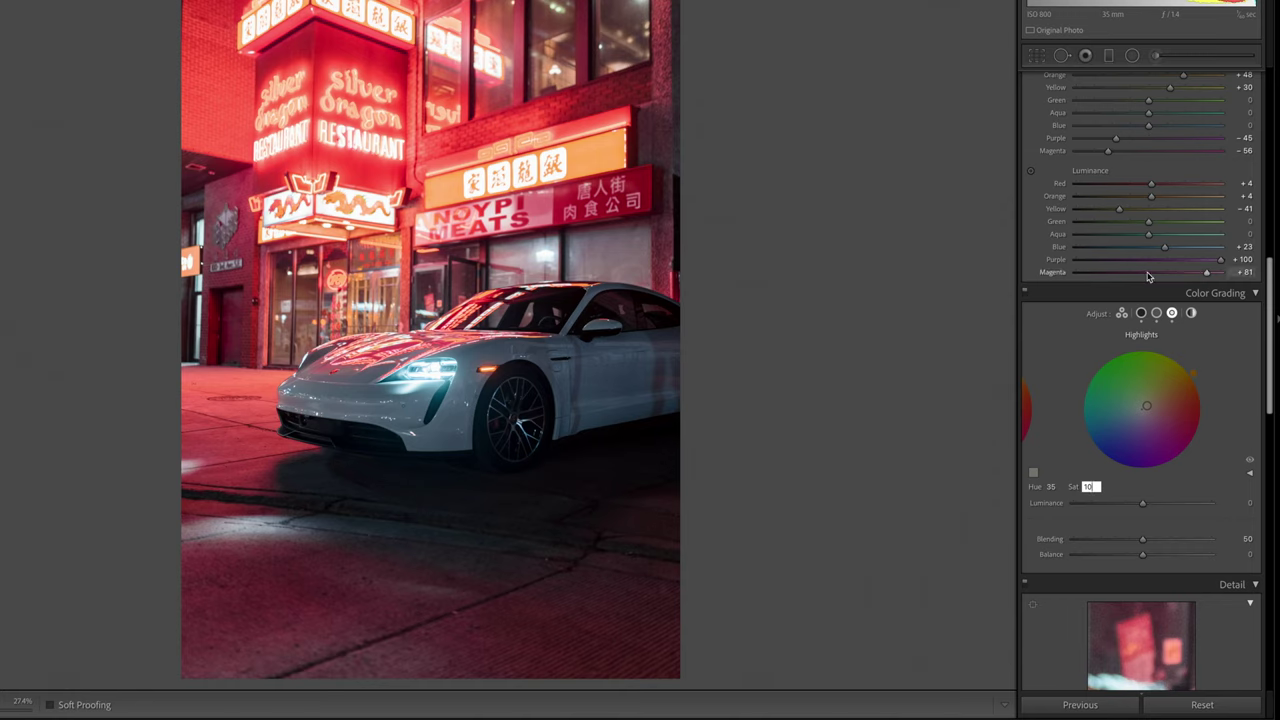
{"action": "key", "text": "Return"}
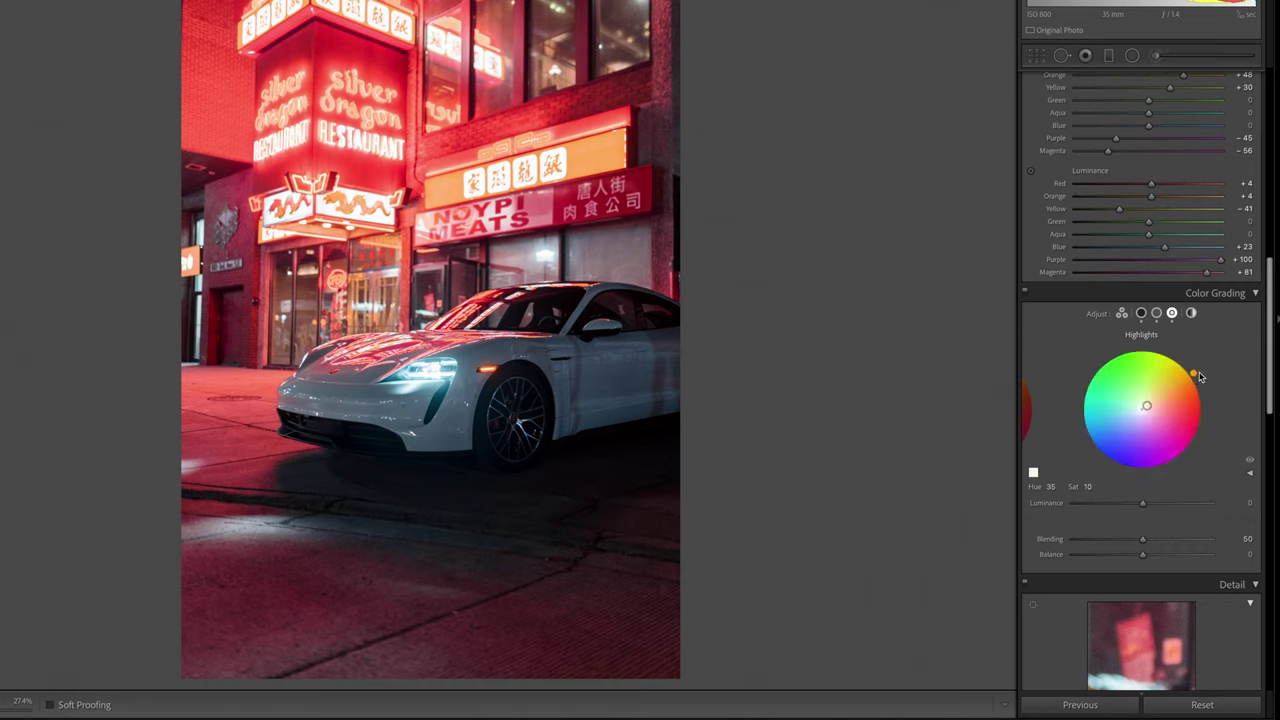
{"action": "left_click", "coordinate": [1141, 313]}
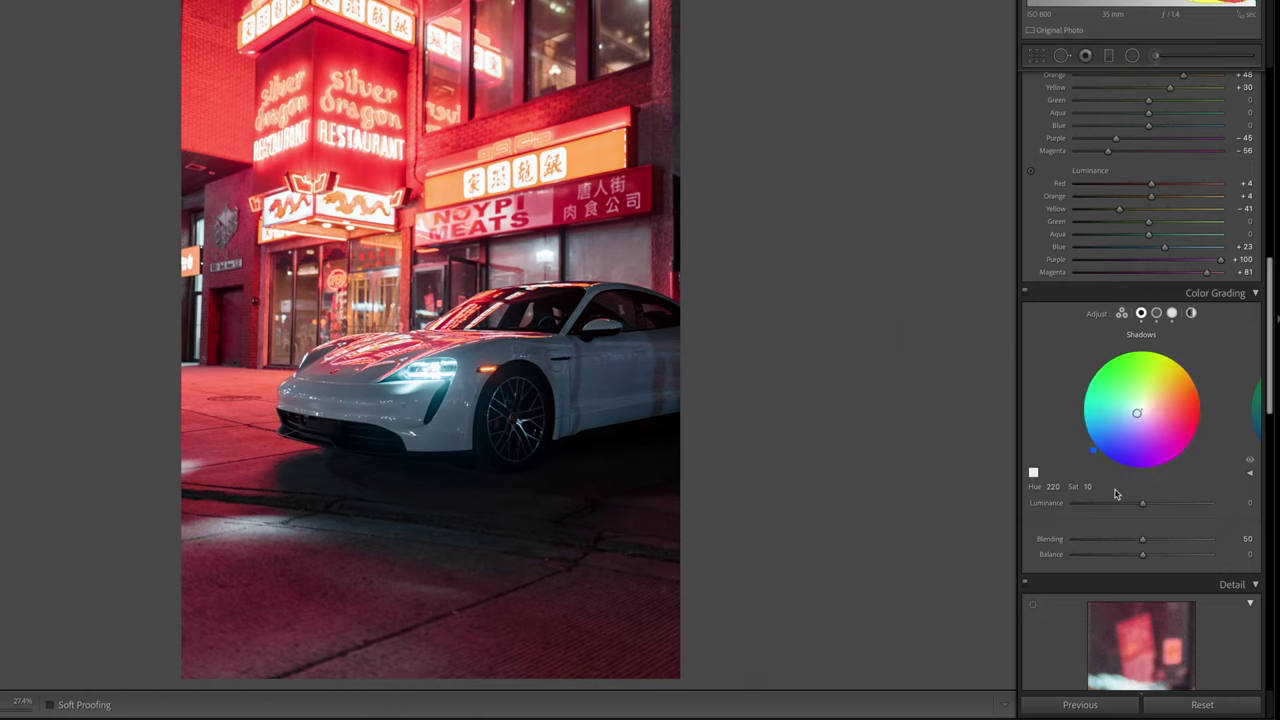
{"action": "mouse_move", "coordinate": [1142, 539]}
{"action": "left_mouse_down"}
{"action": "mouse_move", "coordinate": [1200, 540]}
{"action": "mouse_move", "coordinate": [1103, 557]}
{"action": "mouse_move", "coordinate": [1170, 560]}
{"action": "mouse_move", "coordinate": [1086, 557]}
{"action": "mouse_move", "coordinate": [1198, 562]}
{"action": "mouse_move", "coordinate": [1078, 561]}
{"action": "mouse_move", "coordinate": [1225, 564]}
{"action": "mouse_move", "coordinate": [1104, 568]}
{"action": "mouse_move", "coordinate": [1145, 560]}
{"action": "left_mouse_up"}
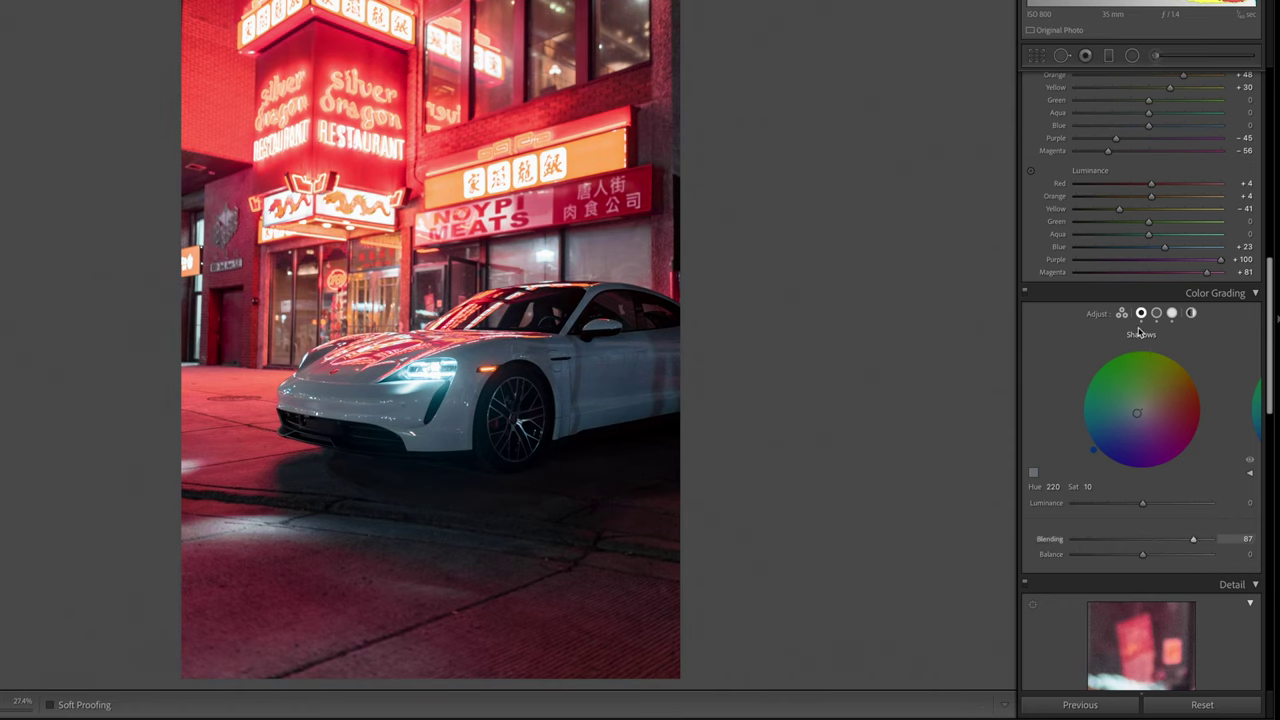
Step: Sharpen with Amount 51 and Masking 81, and add Luminance noise reduction of 66
{"action": "scroll", "coordinate": [1157, 318], "scroll_direction": "down", "scroll_amount": 3}
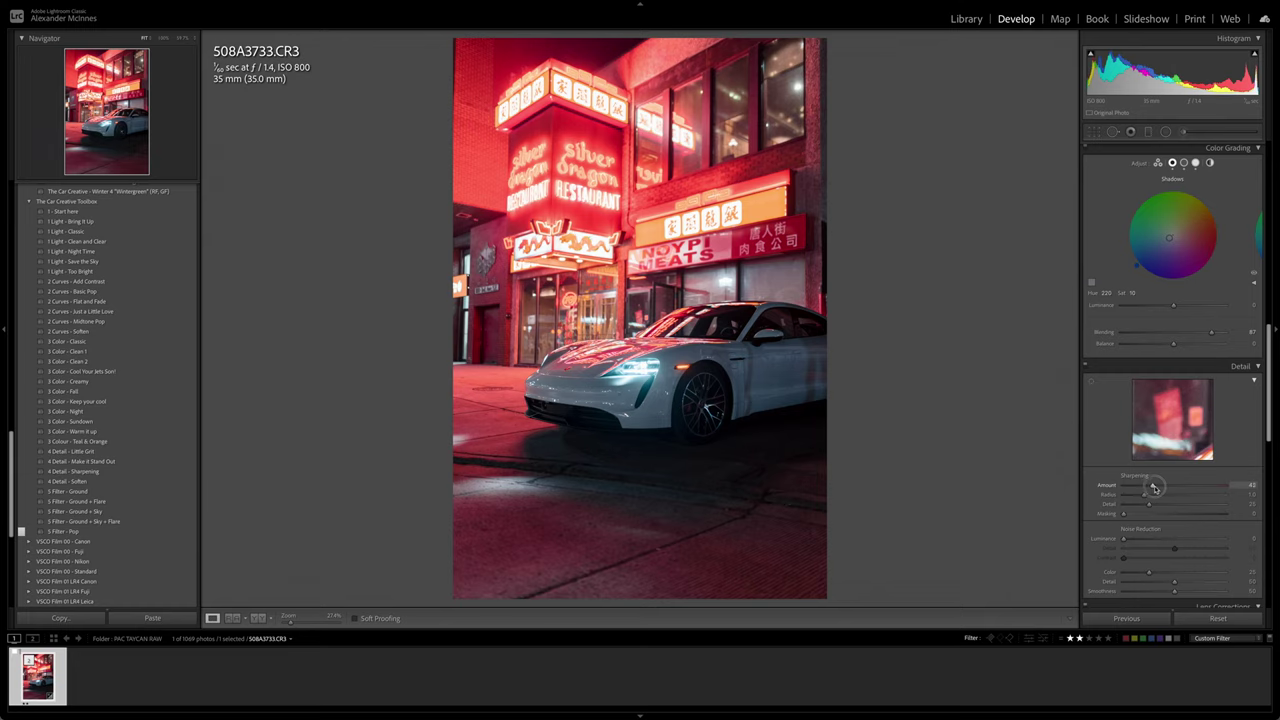
{"action": "left_click_drag", "start_coordinate": [1154, 487], "coordinate": [1159, 487]}
{"action": "left_click", "coordinate": [1201, 428]}
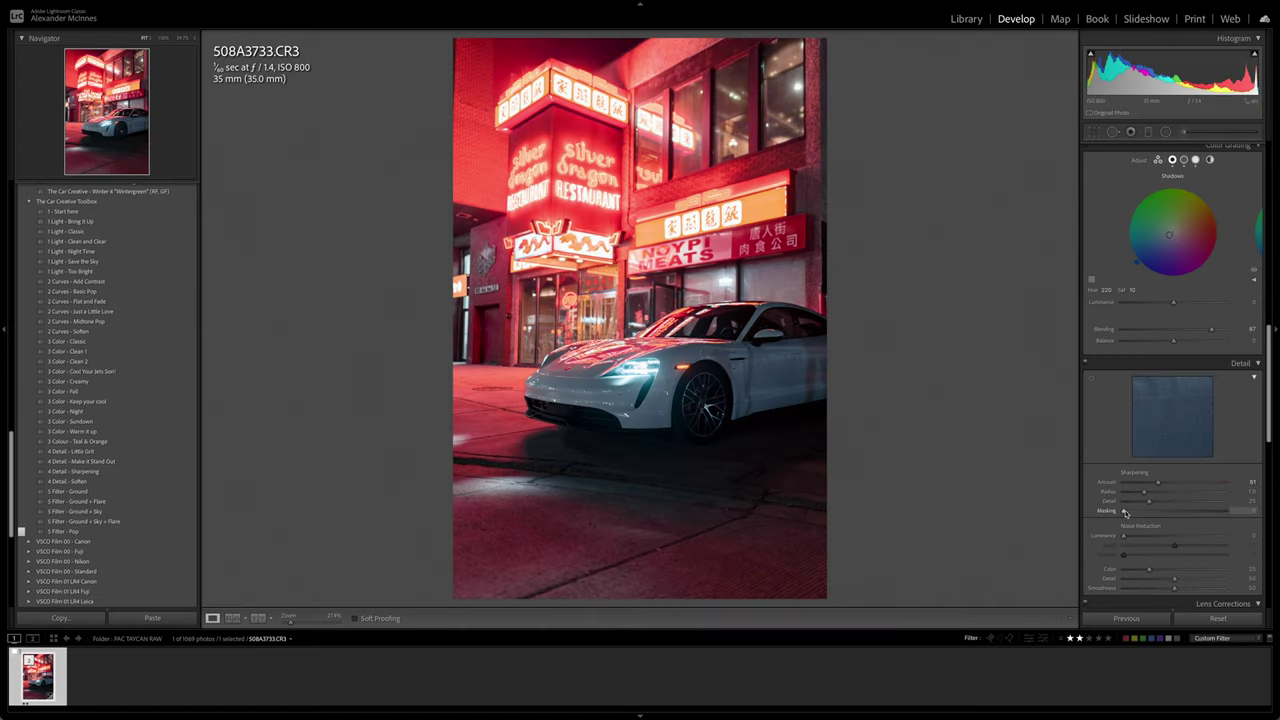
{"action": "left_click_drag", "start_coordinate": [1124, 512], "coordinate": [1206, 513]}
{"action": "left_click_drag", "start_coordinate": [1145, 537], "coordinate": [1154, 537]}
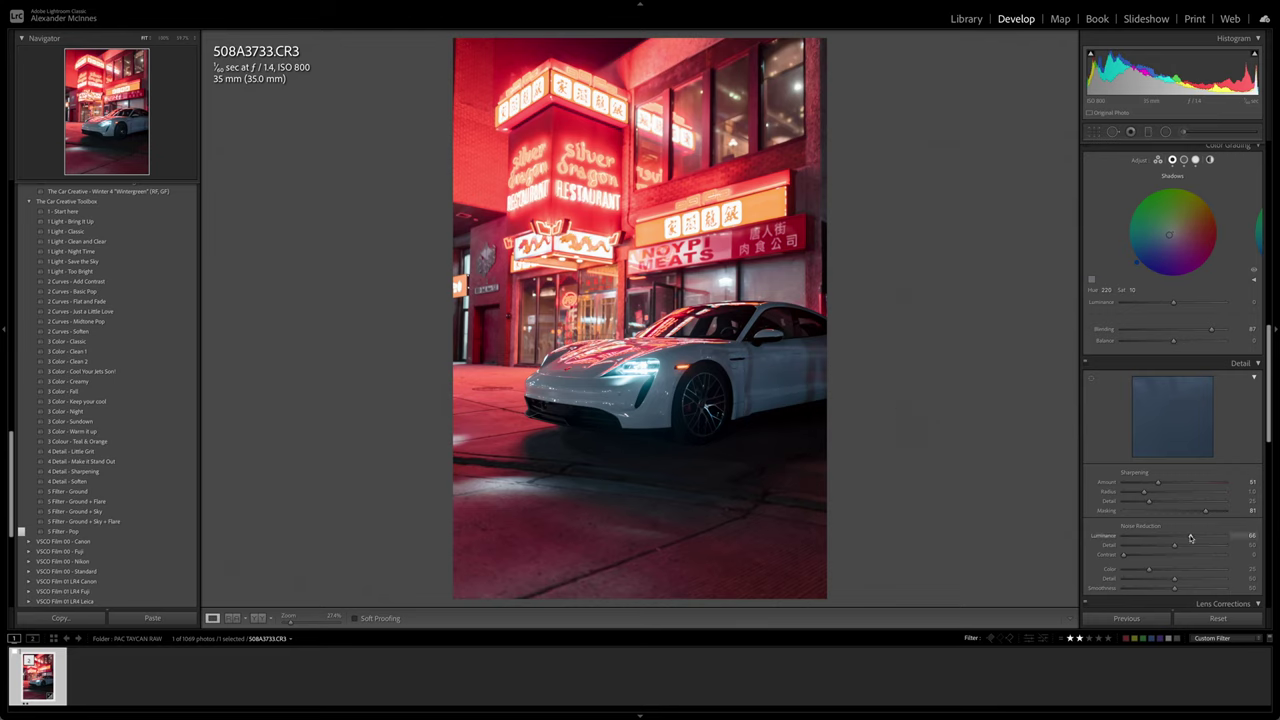
Step: Ease Sharpening Masking down to about 68 and shrink the view to 12.5%
{"action": "scroll", "coordinate": [1190, 498], "scroll_direction": "down", "scroll_amount": 1}
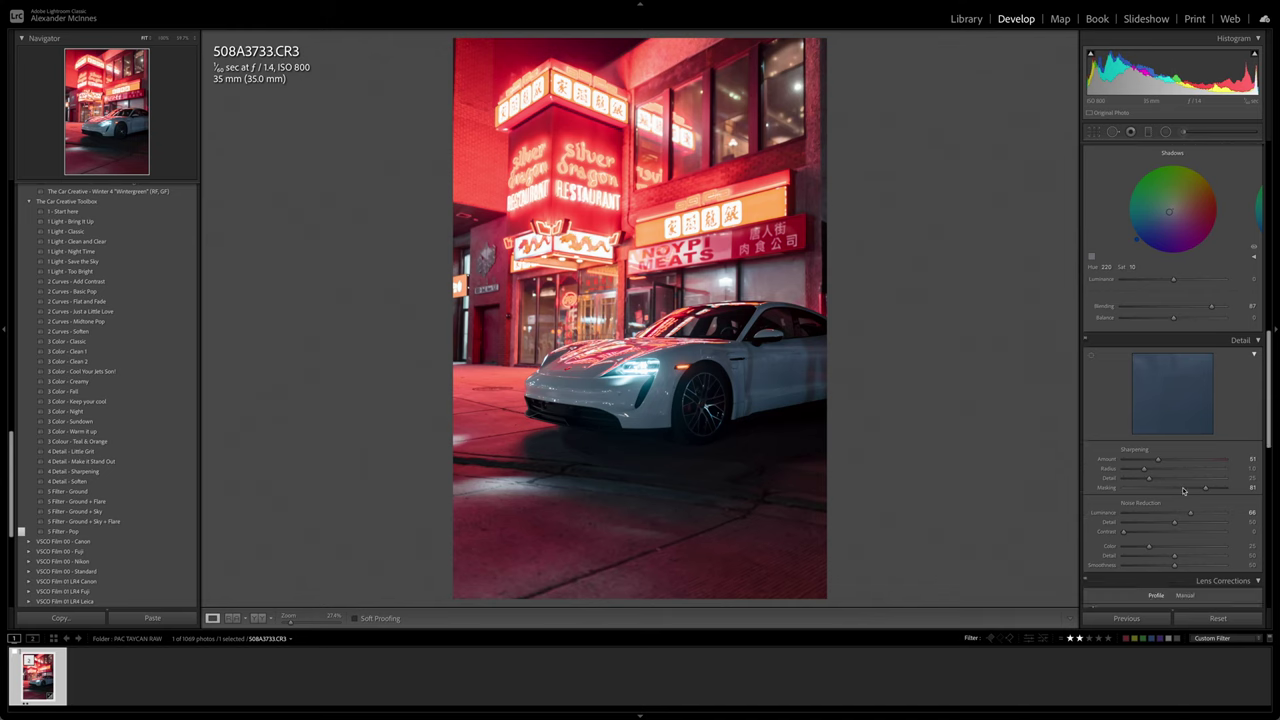
{"action": "left_click_drag", "start_coordinate": [1204, 487], "coordinate": [1194, 488]}
{"action": "key", "text": "ctrl+minus"}
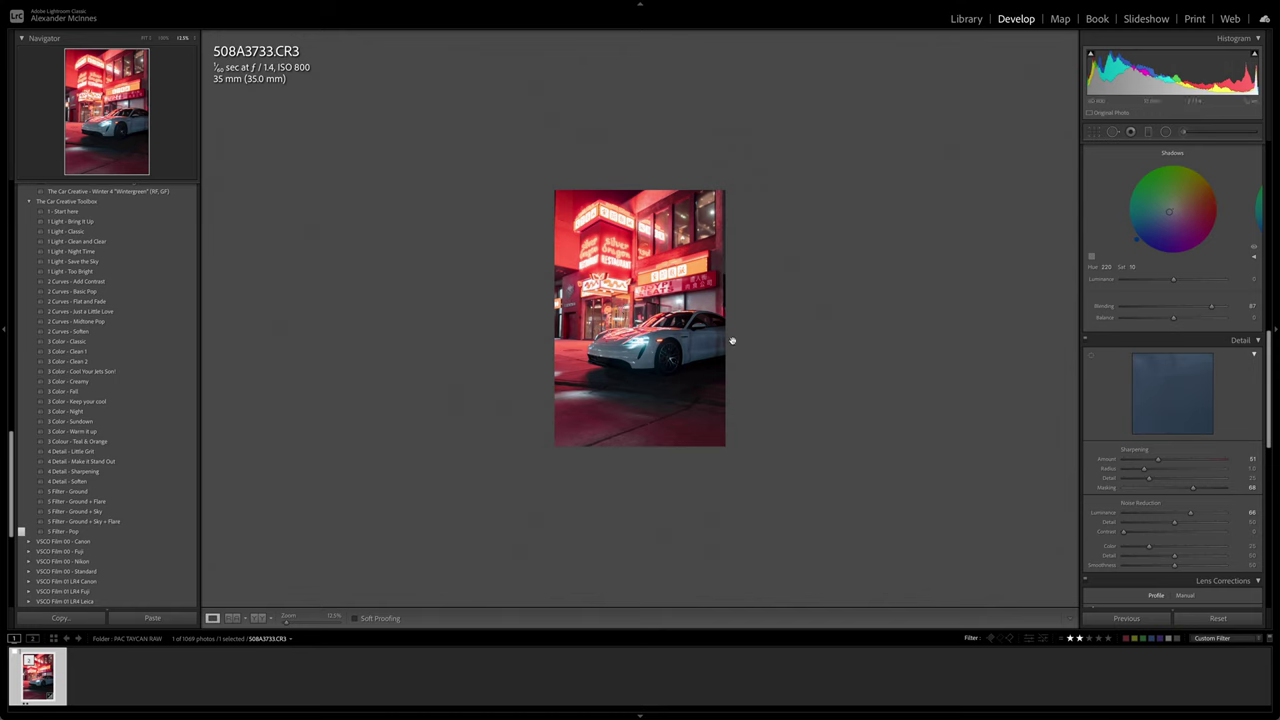
Step: Raise the Calibration Blue Primary Saturation to about +64, then return to the Basic panel
{"action": "key", "text": "ctrl+equal"}
{"action": "scroll", "coordinate": [1183, 509], "scroll_direction": "down", "scroll_amount": 1}
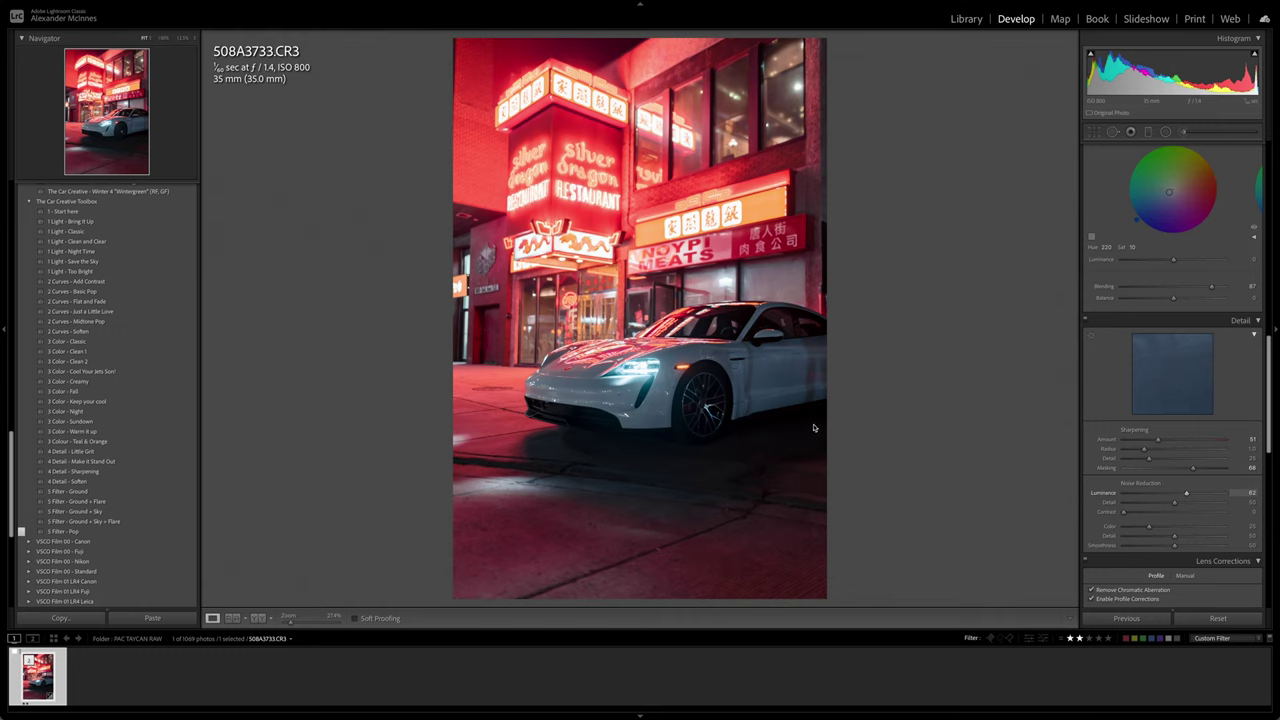
{"action": "scroll", "coordinate": [1192, 598], "scroll_direction": "down", "scroll_amount": 10}
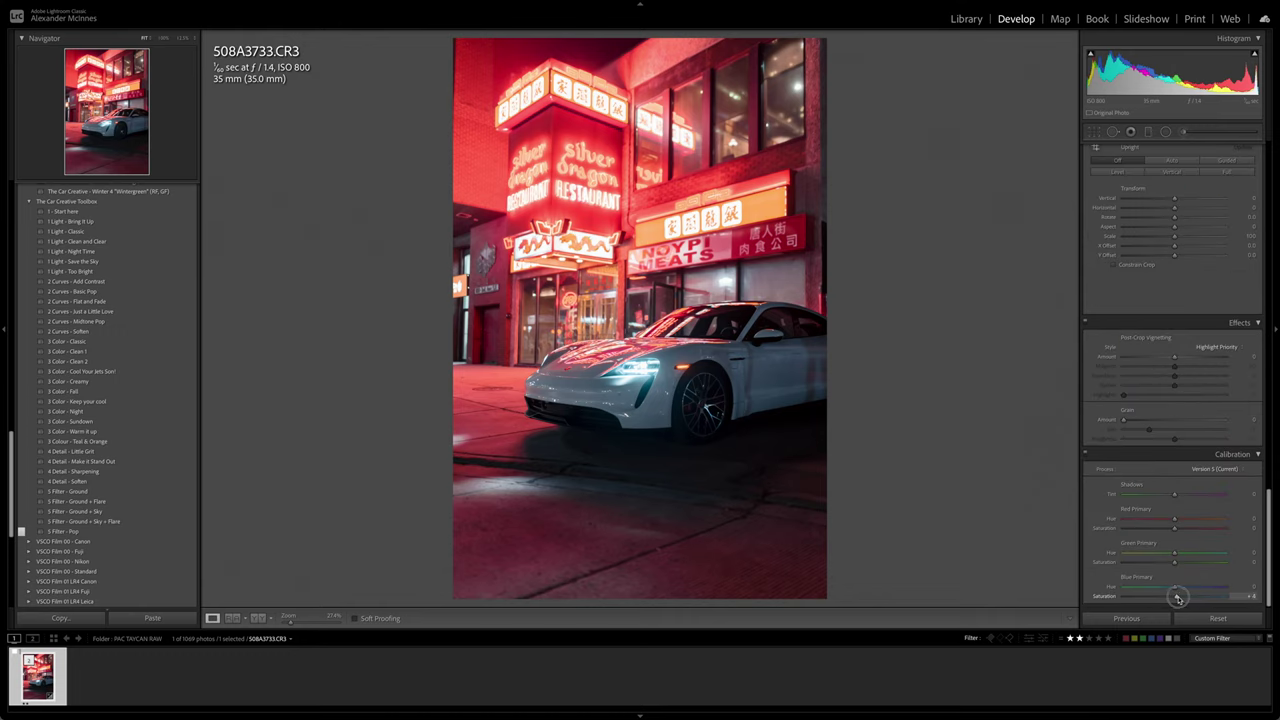
{"action": "left_click_drag", "start_coordinate": [1177, 597], "coordinate": [1186, 598]}
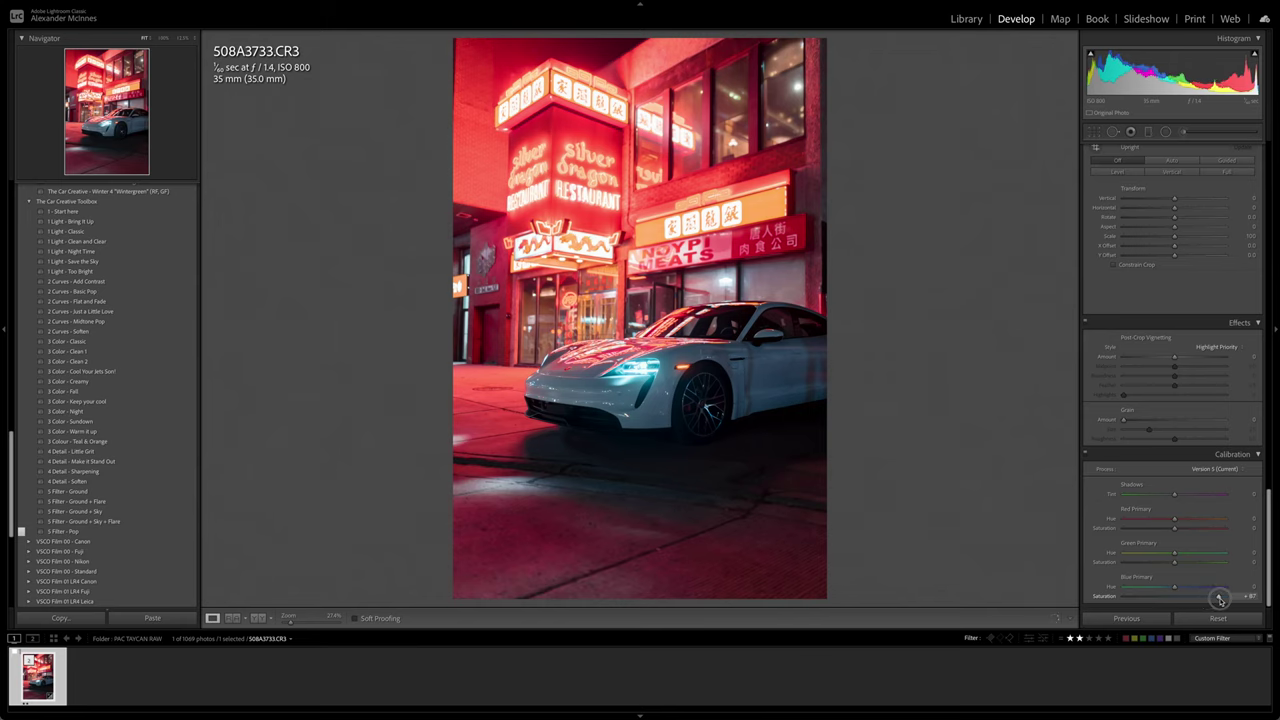
{"action": "mouse_move", "coordinate": [1219, 598]}
{"action": "left_mouse_down"}
{"action": "mouse_move", "coordinate": [1189, 600]}
{"action": "mouse_move", "coordinate": [1209, 600]}
{"action": "left_mouse_up"}
{"action": "scroll", "coordinate": [1195, 300], "scroll_direction": "up", "scroll_amount": 15}
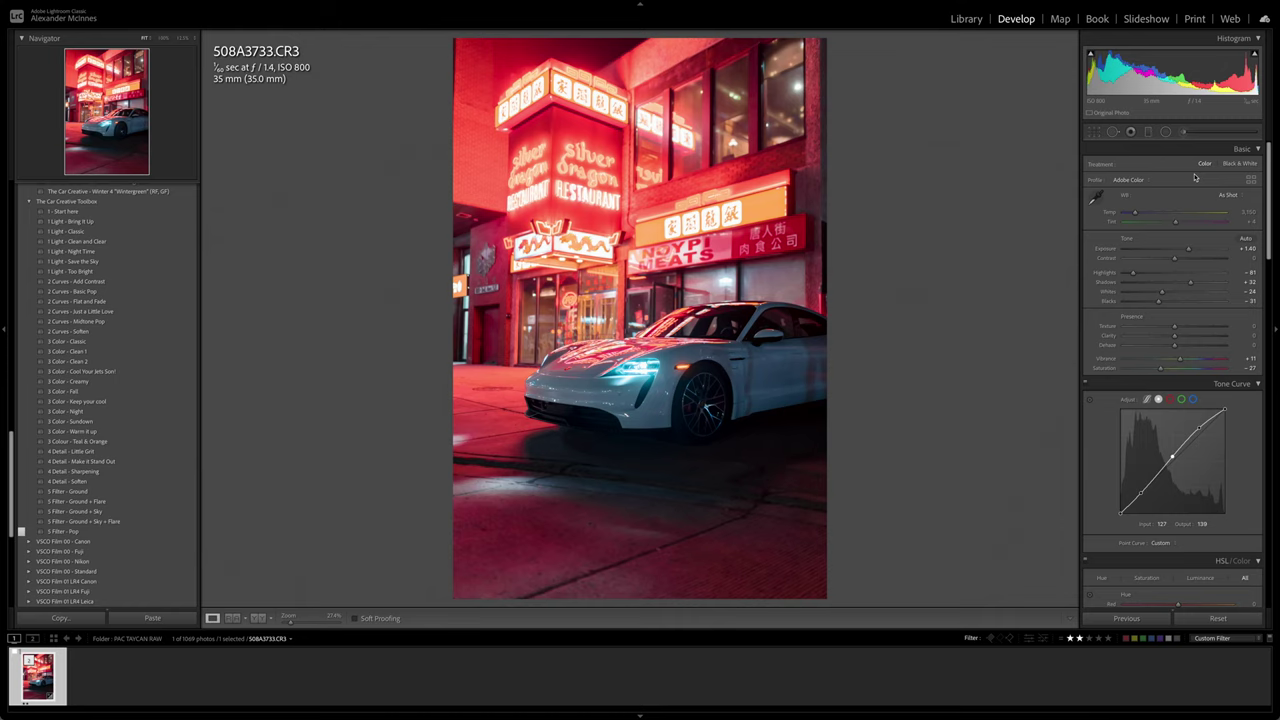
Step: Add a tilted graduated filter darkening the bottom (about −1.38 exposure) and another brightening the top right
{"action": "left_click", "coordinate": [1148, 131]}
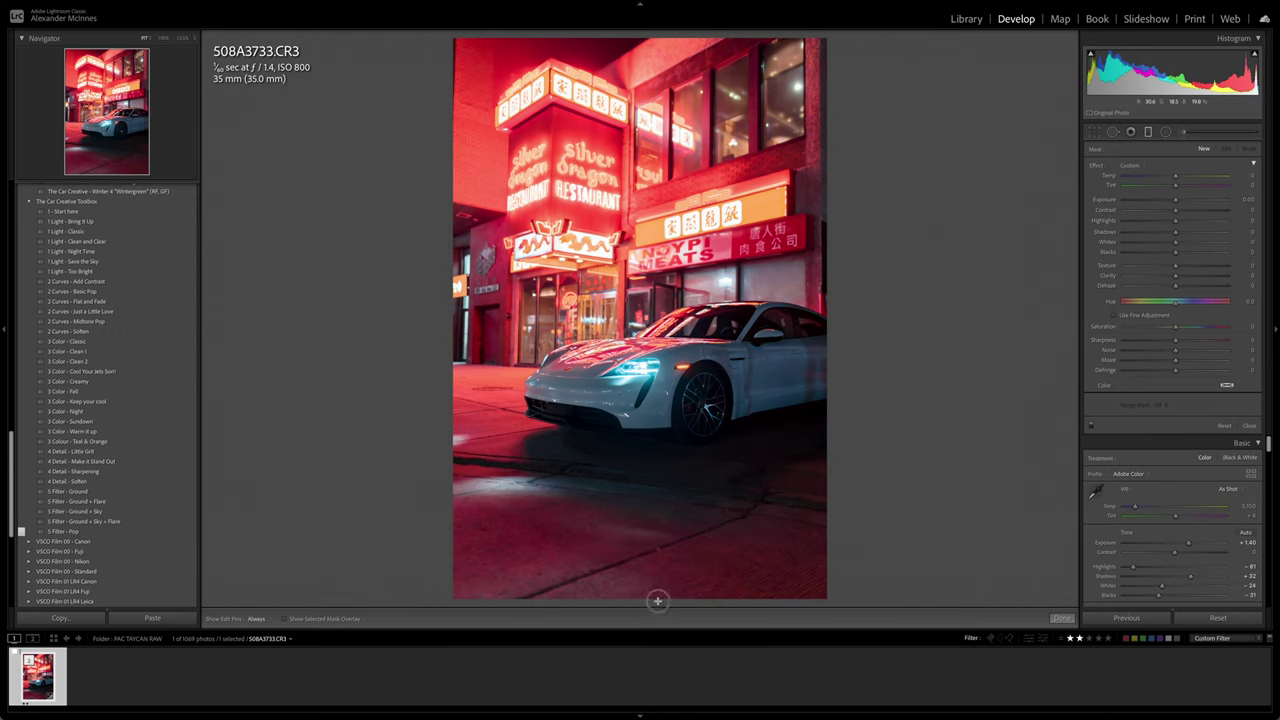
{"action": "left_click_drag", "start_coordinate": [657, 601], "coordinate": [657, 432]}
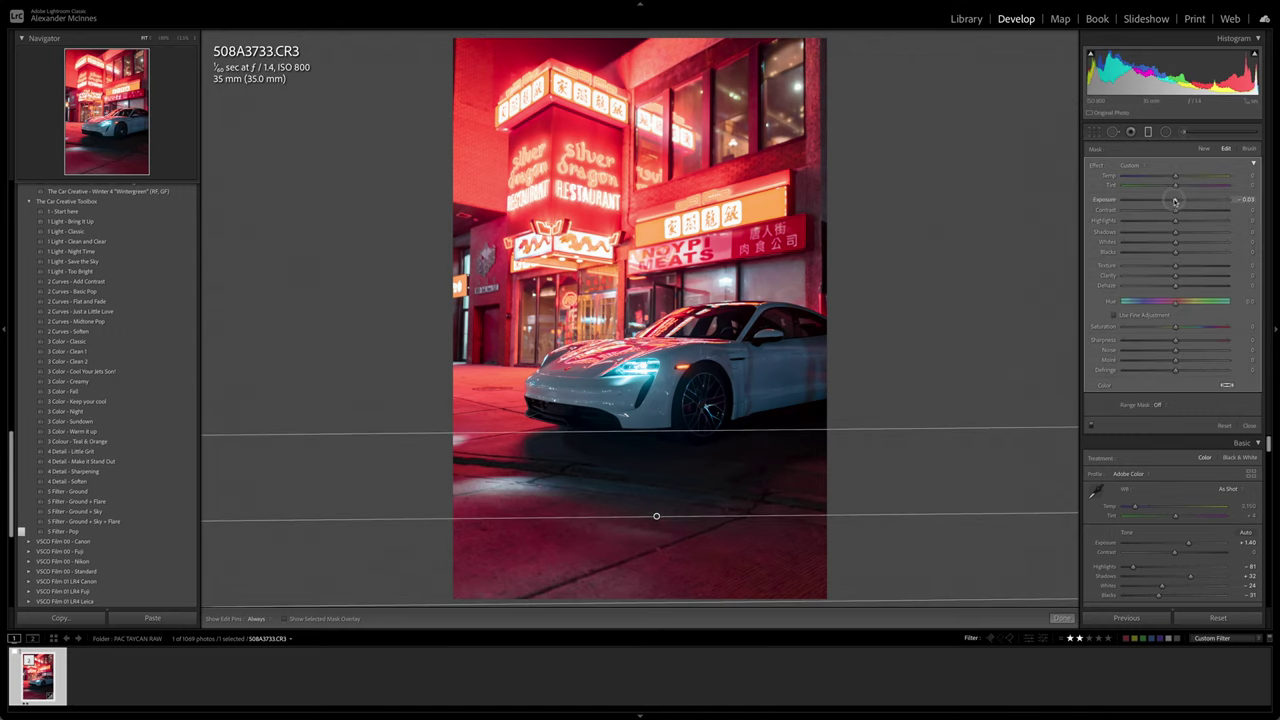
{"action": "left_click_drag", "start_coordinate": [1170, 201], "coordinate": [1155, 201]}
{"action": "left_click_drag", "start_coordinate": [797, 517], "coordinate": [801, 533]}
{"action": "left_click_drag", "start_coordinate": [840, 54], "coordinate": [752, 322]}
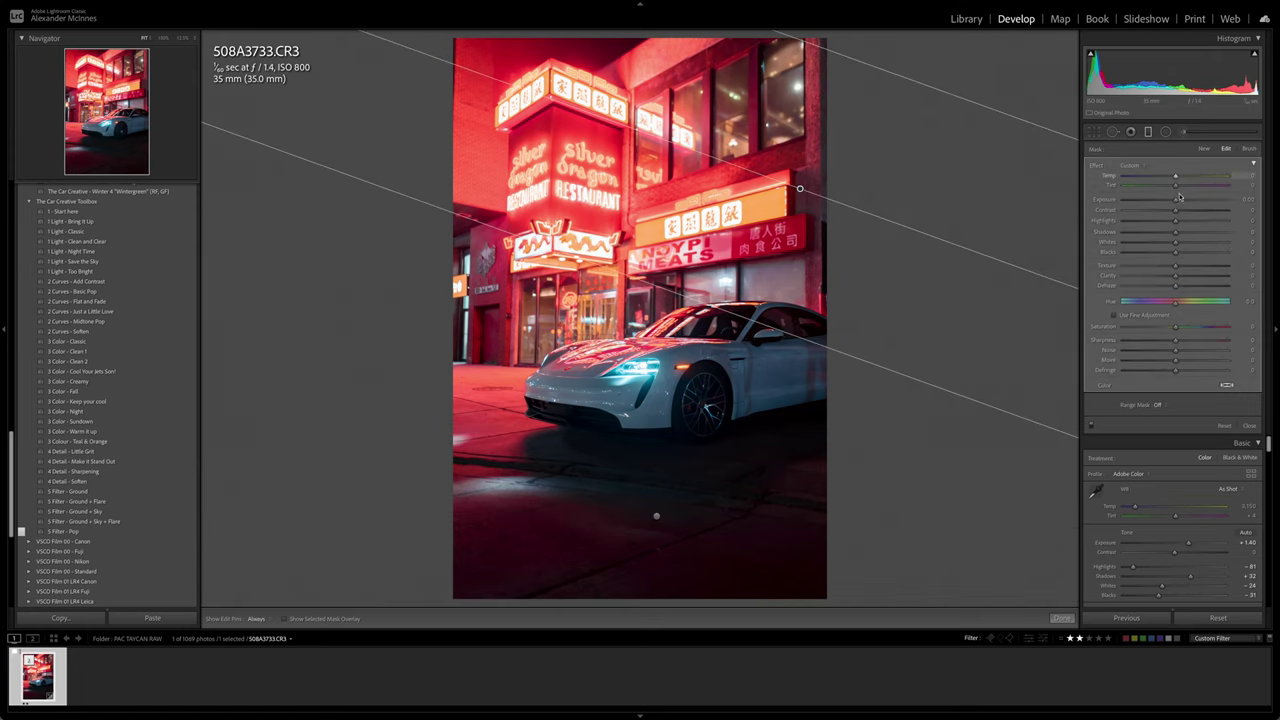
{"action": "left_click_drag", "start_coordinate": [1188, 202], "coordinate": [1188, 202]}
Step: Draw a radial filter around the car with about +0.66 exposure, +41 contrast and +21 shadows
{"action": "key", "text": "m"}
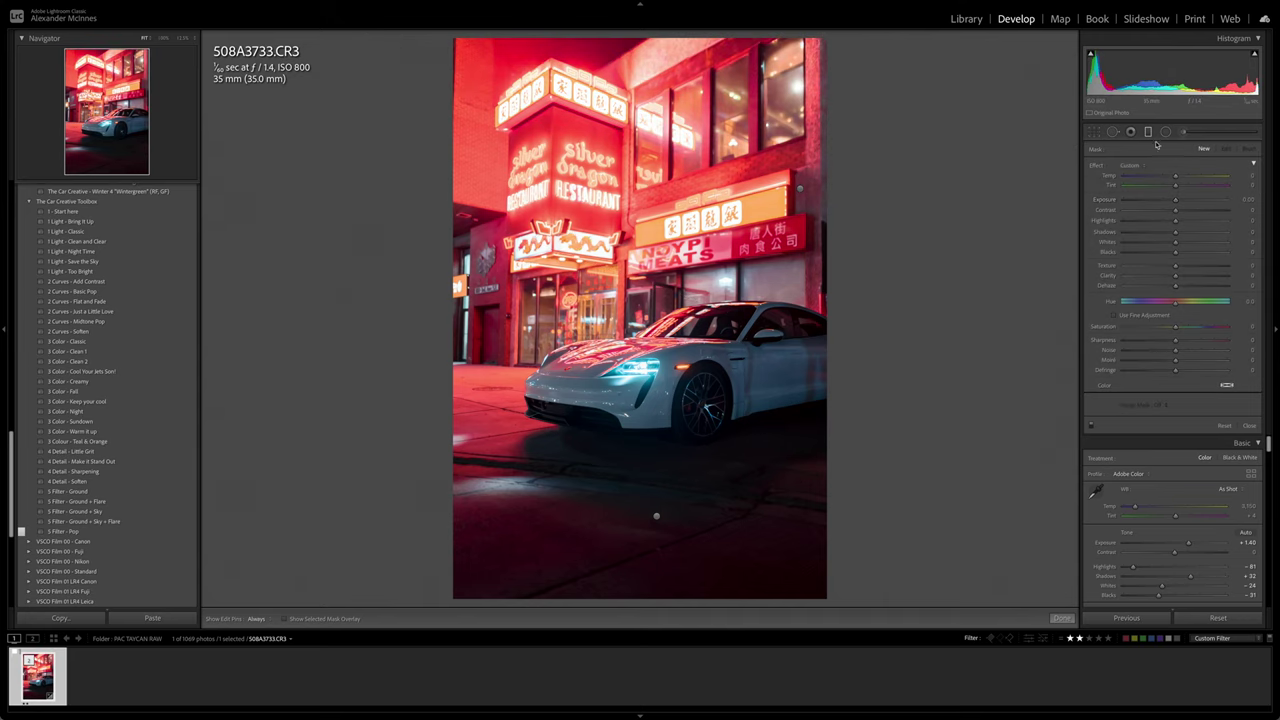
{"action": "left_click", "coordinate": [1168, 132]}
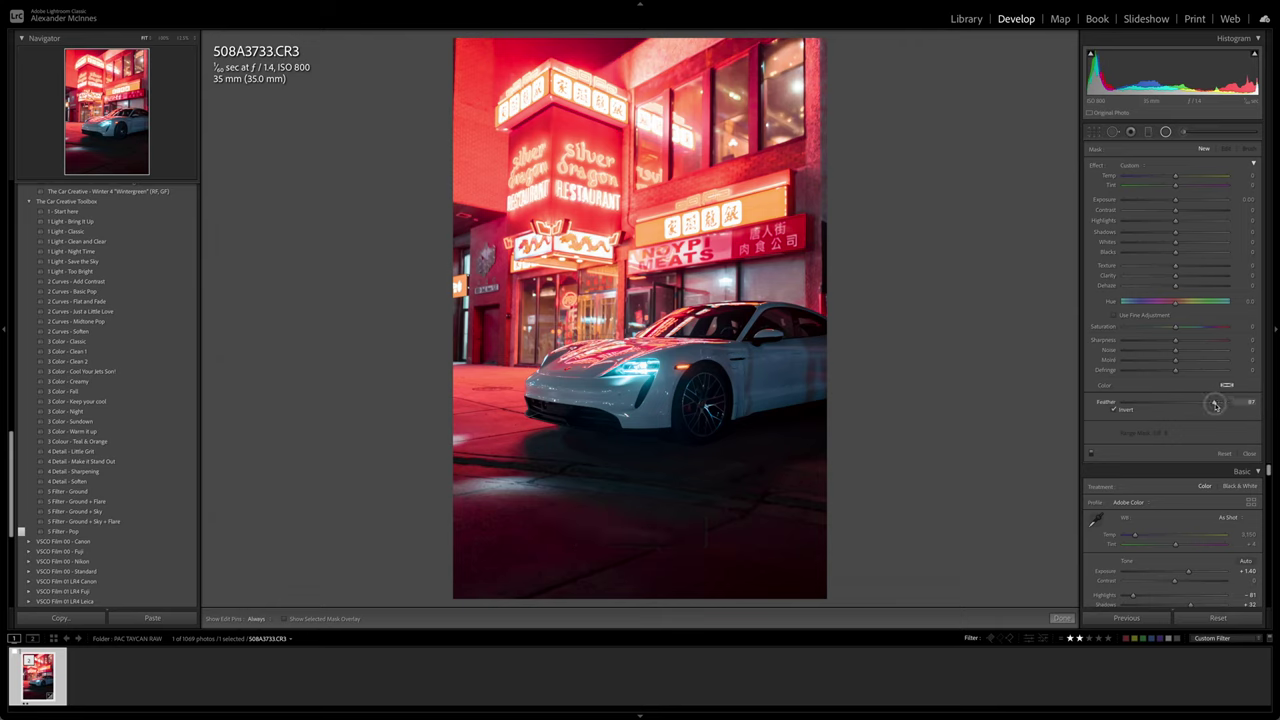
{"action": "left_click_drag", "start_coordinate": [708, 381], "coordinate": [947, 270]}
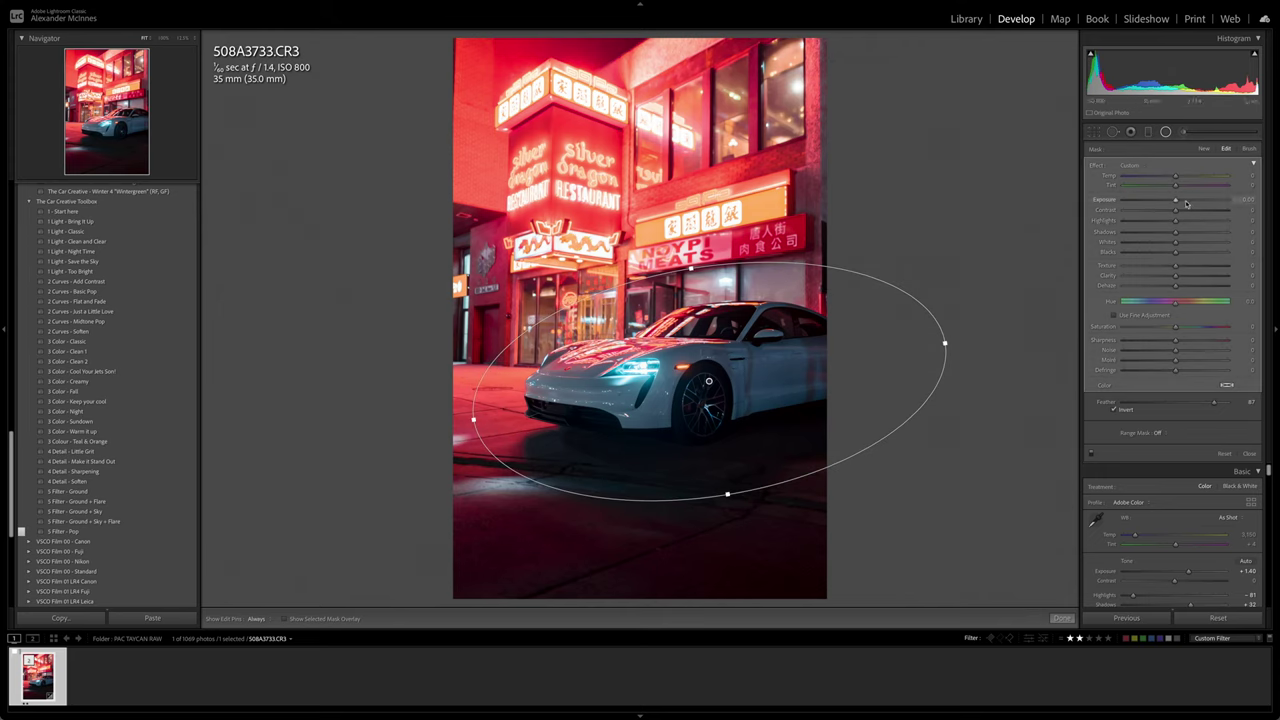
{"action": "left_click_drag", "start_coordinate": [1186, 204], "coordinate": [1184, 211]}
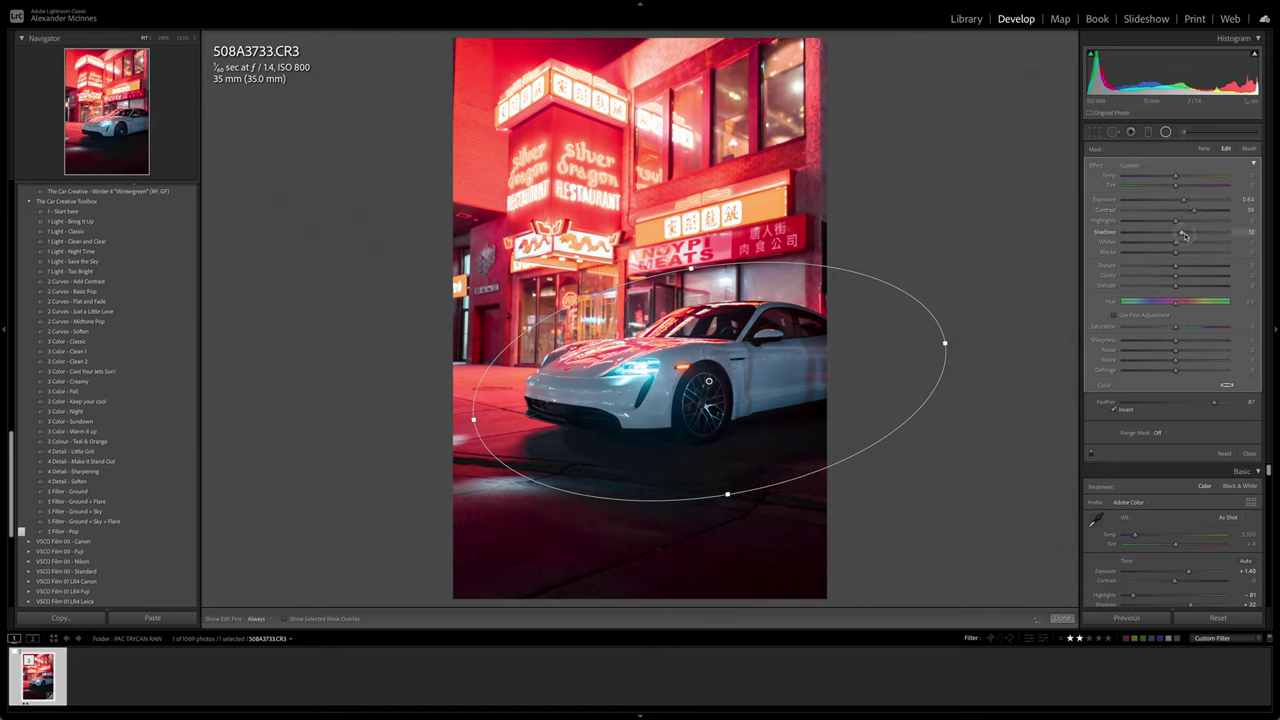
{"action": "left_click_drag", "start_coordinate": [1184, 234], "coordinate": [1188, 234]}
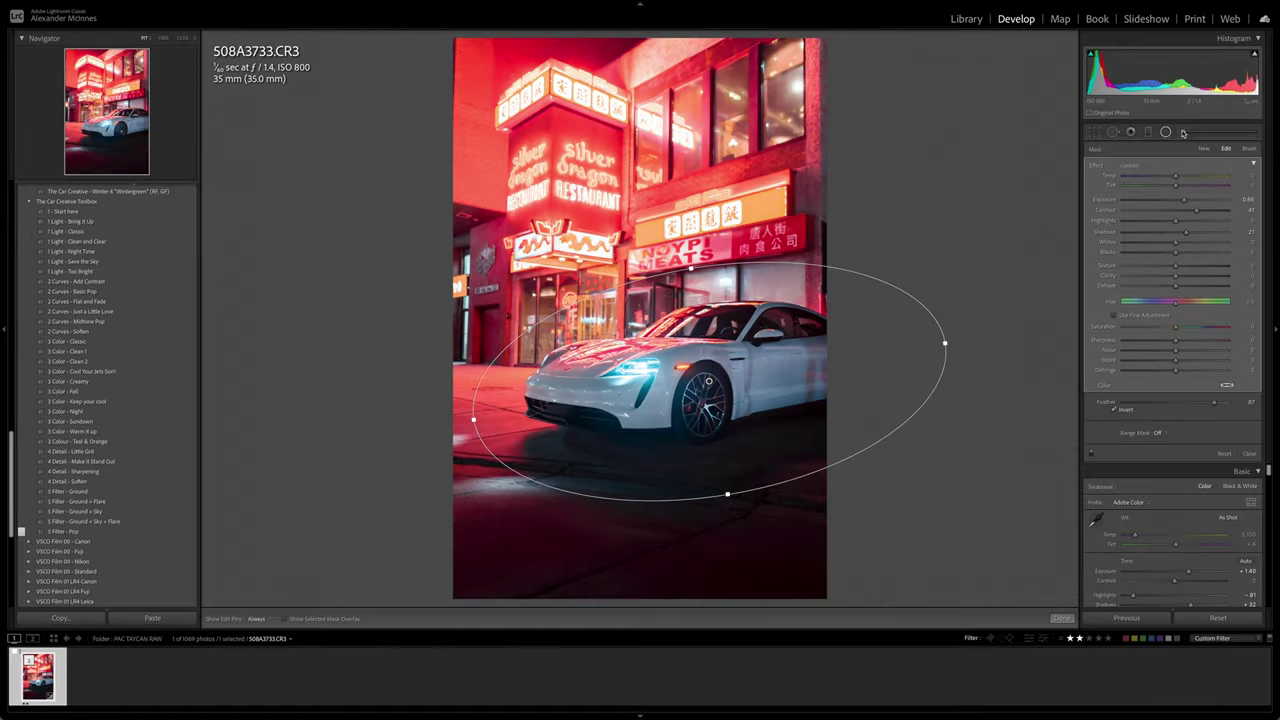
Step: Brush about +1.00 exposure and +37 contrast onto the car's front bumper and rear wheel
{"action": "left_click", "coordinate": [1184, 133]}
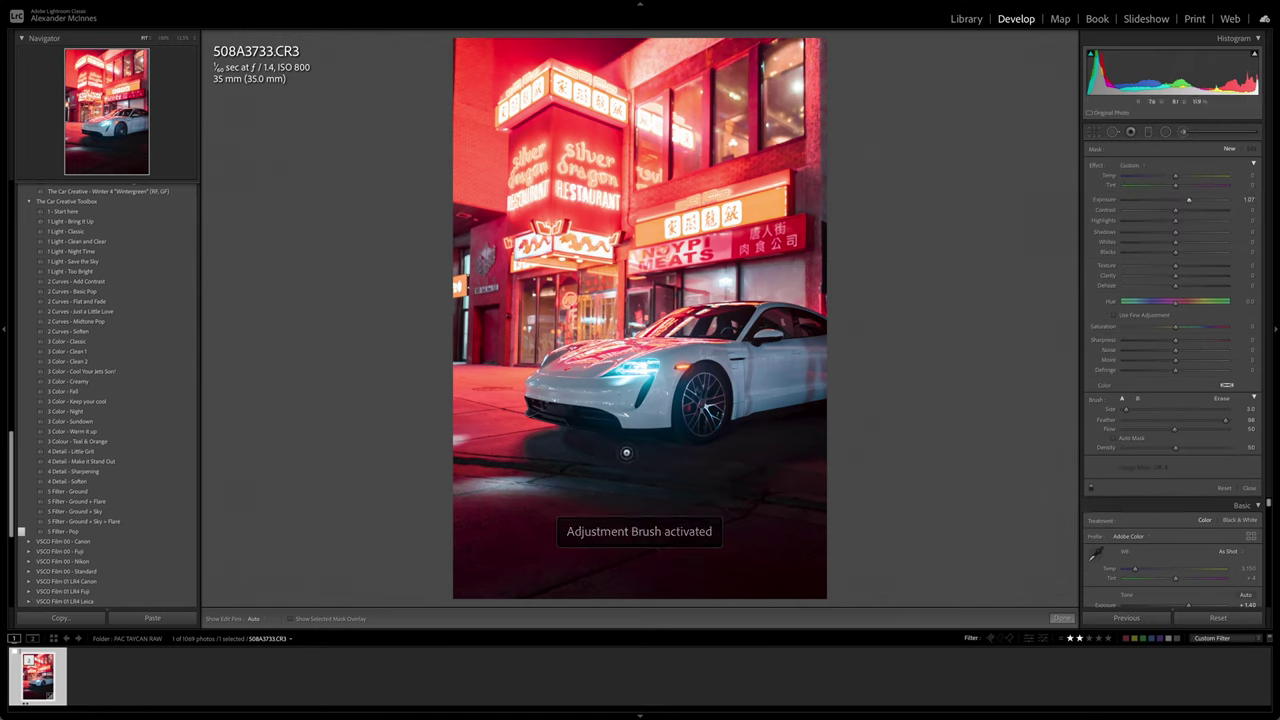
{"action": "key", "text": "h"}
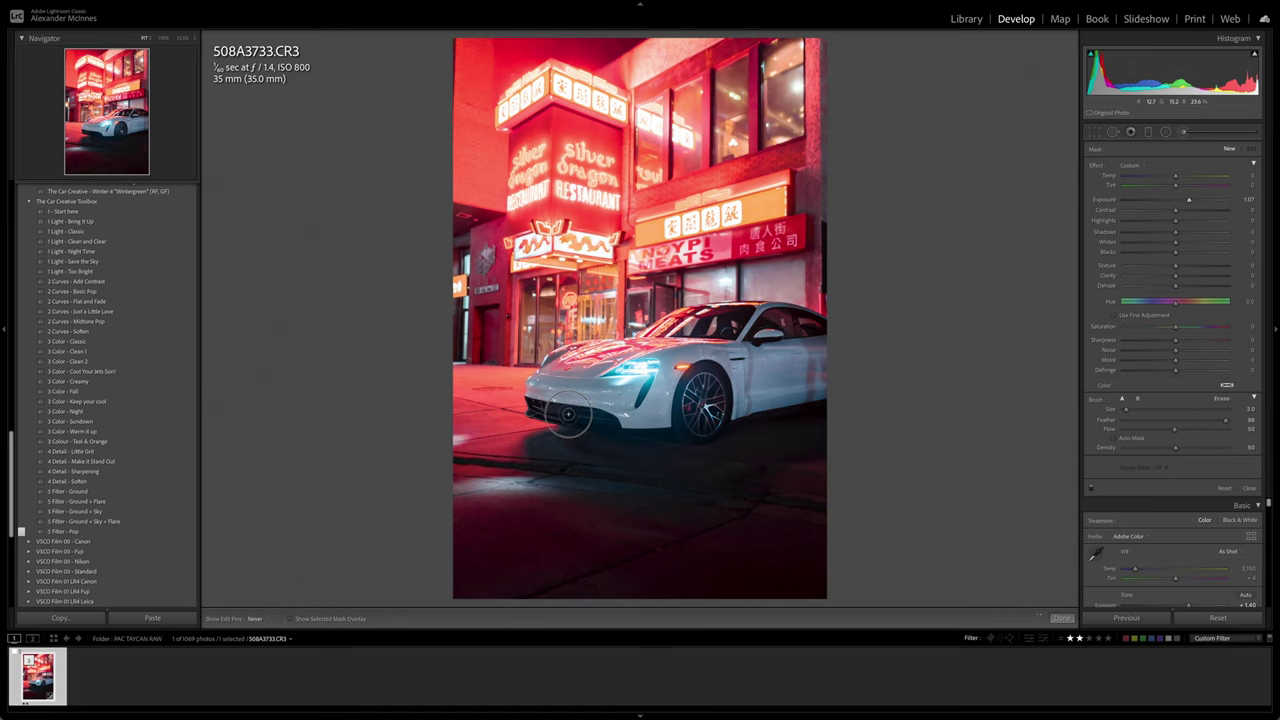
{"action": "left_click_drag", "start_coordinate": [532, 401], "coordinate": [620, 426]}
{"action": "key", "text": "h"}
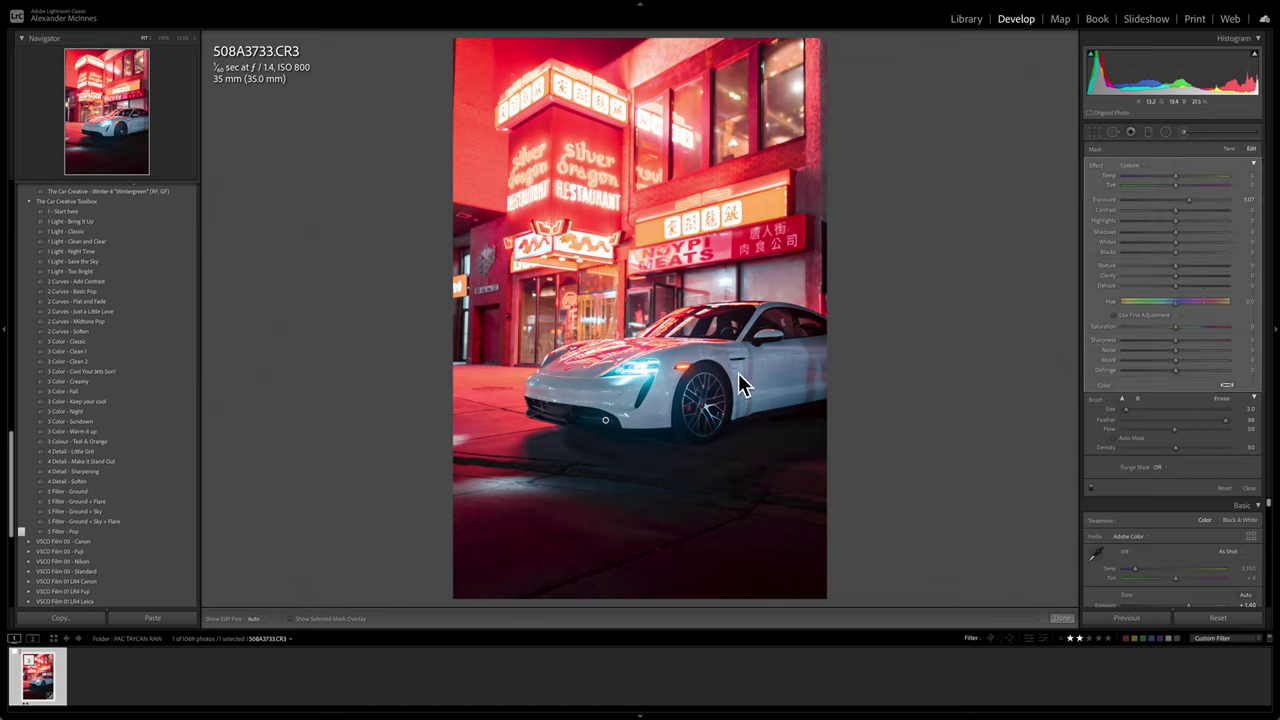
{"action": "key", "text": "h"}
{"action": "mouse_move", "coordinate": [756, 410]}
{"action": "left_mouse_down"}
{"action": "mouse_move", "coordinate": [706, 386]}
{"action": "mouse_move", "coordinate": [711, 423]}
{"action": "left_mouse_up"}
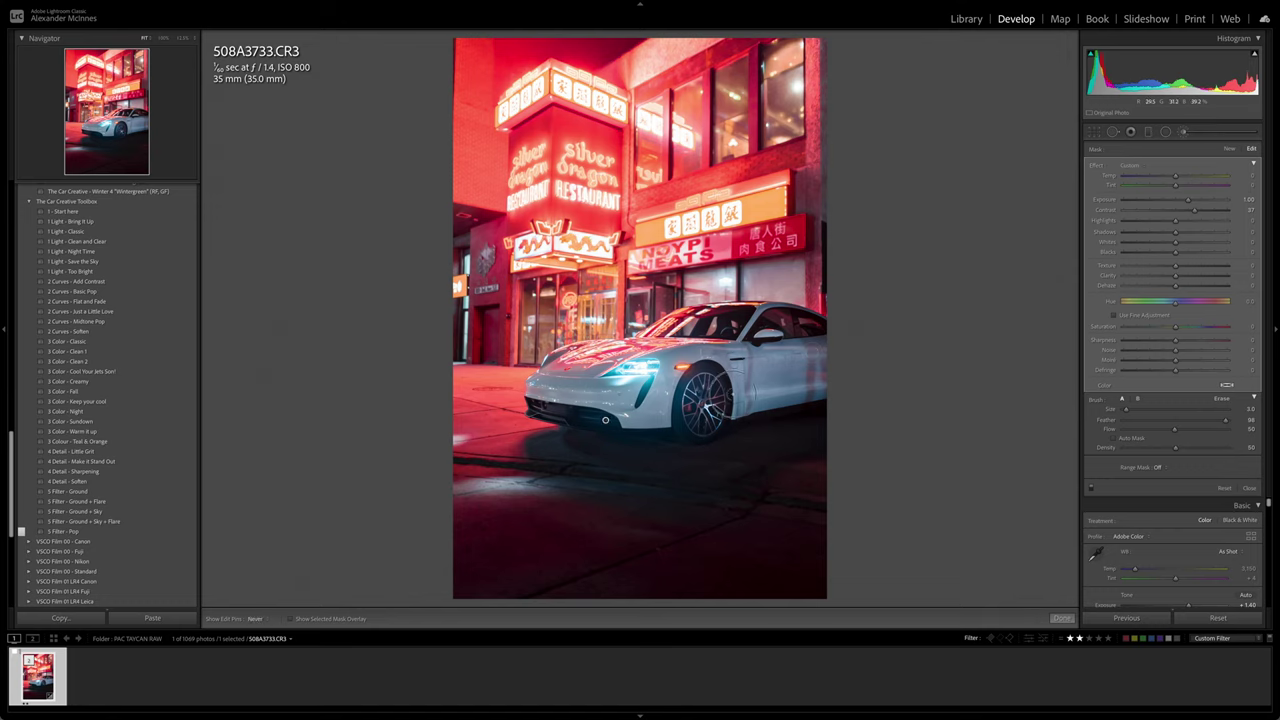
Step: Toggle the brush adjustments off and on to compare the car with and without them
{"action": "key", "text": "h"}
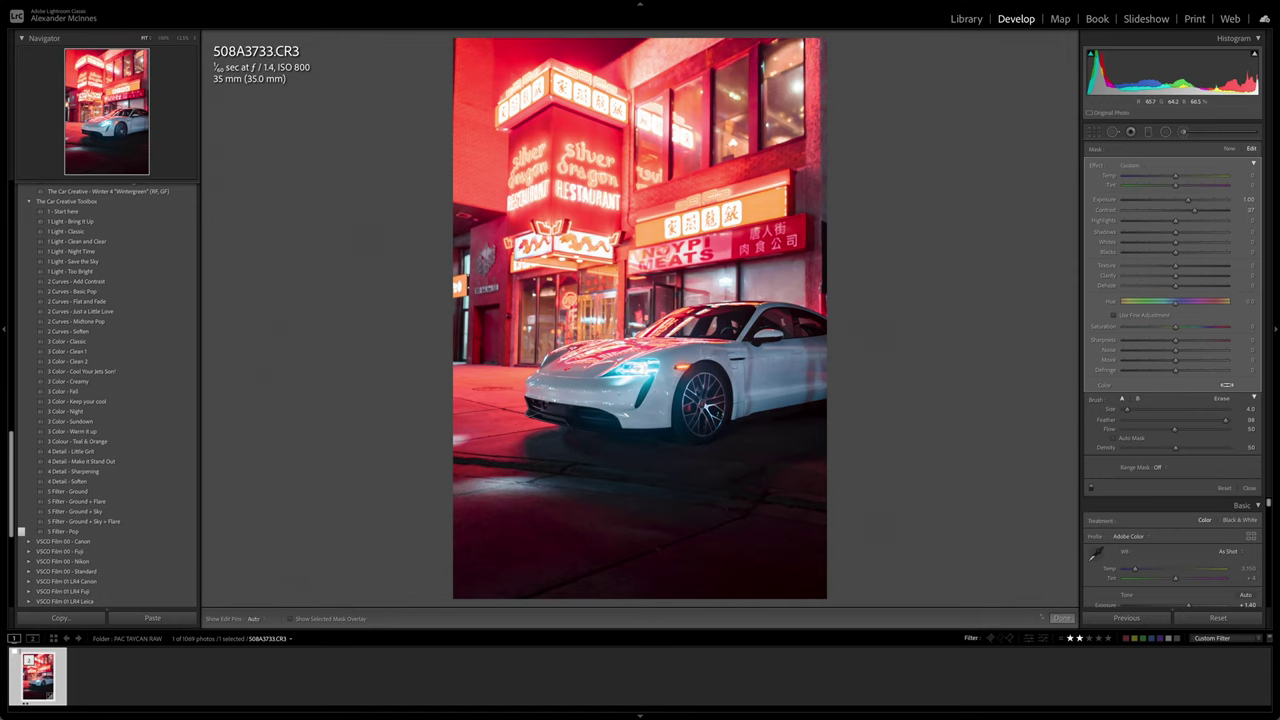
{"action": "key", "text": "h"}
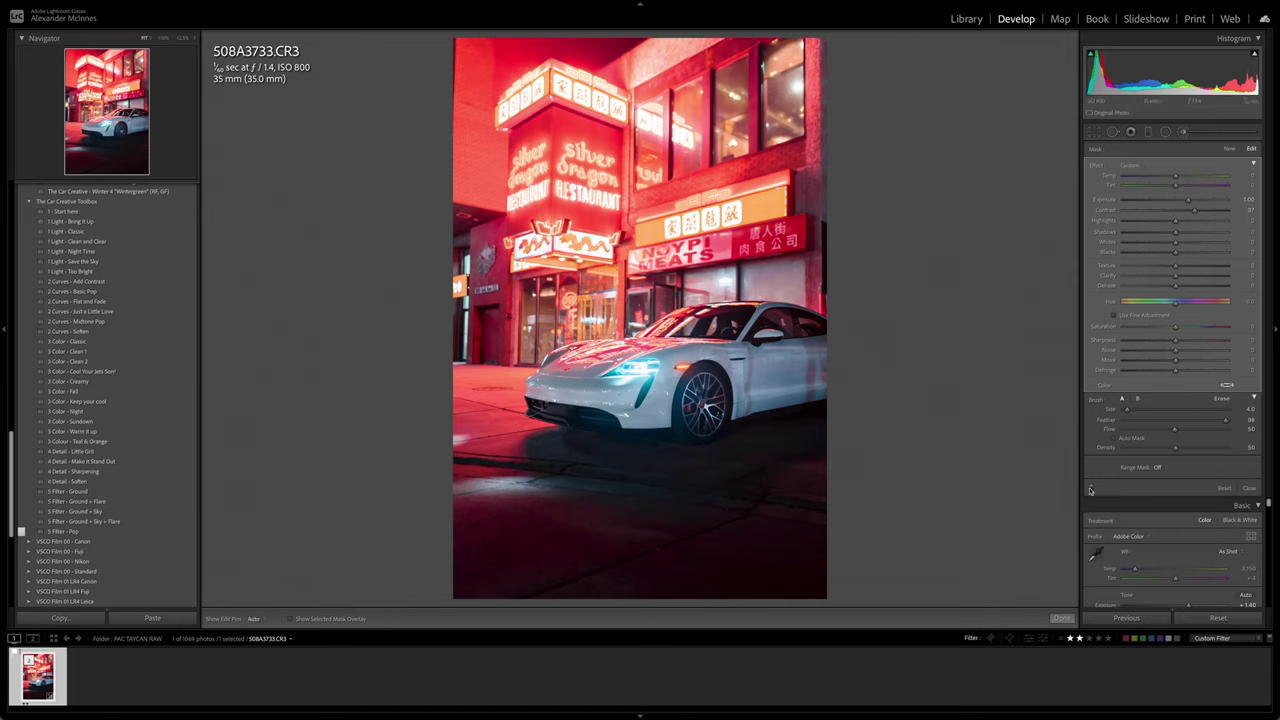
{"action": "left_click", "coordinate": [1091, 489]}
{"action": "left_click", "coordinate": [1091, 489]}
{"action": "left_click", "coordinate": [1091, 489]}
{"action": "left_click", "coordinate": [1092, 489]}
Step: Close the Adjustment Brush, set Basic Contrast to +13, and compare with the original photo
{"action": "key", "text": "k"}
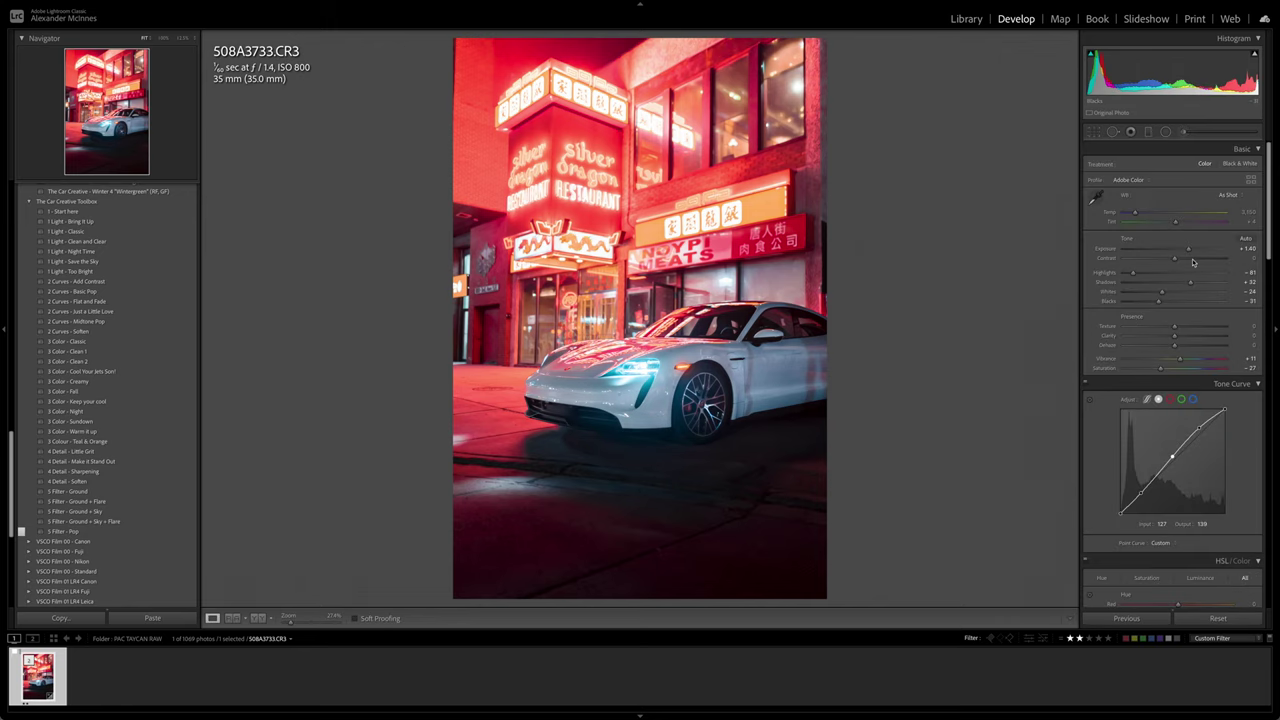
{"action": "left_click_drag", "start_coordinate": [1175, 262], "coordinate": [1181, 261]}
{"action": "scroll", "coordinate": [1170, 300], "scroll_direction": "down", "scroll_amount": 1}
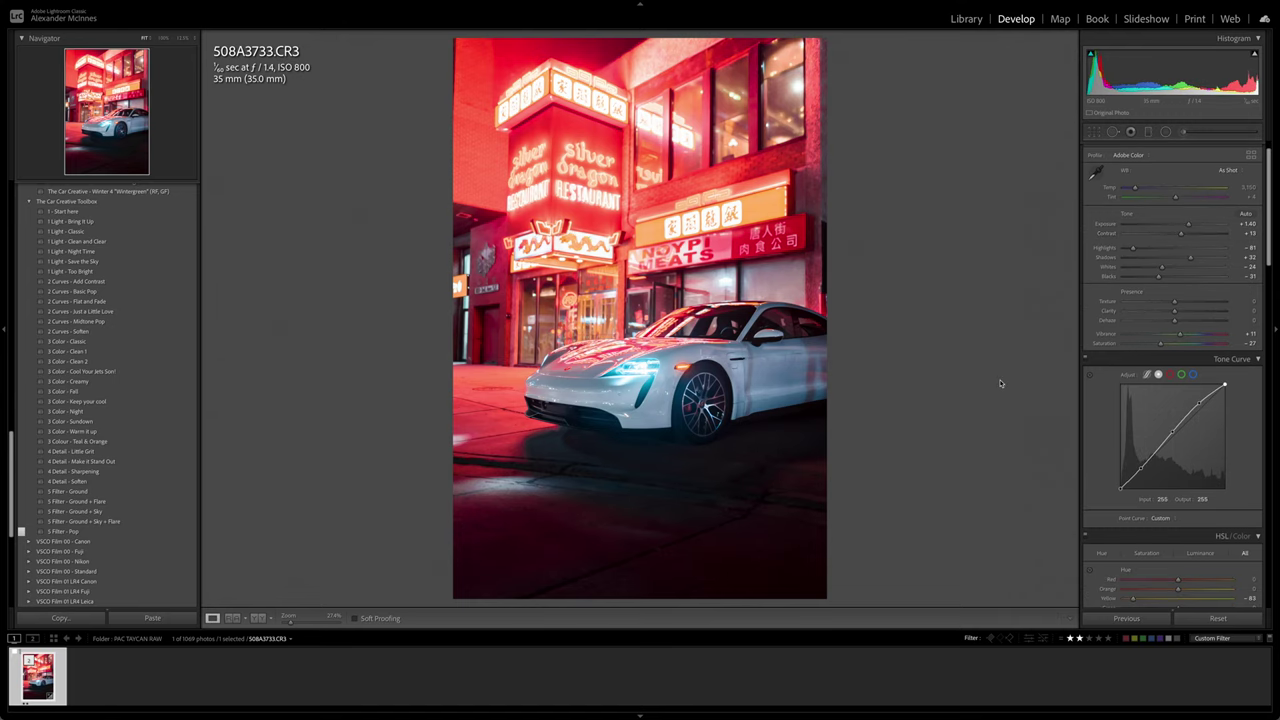
{"action": "key", "text": "backslash"}
{"action": "key", "text": "backslash"}
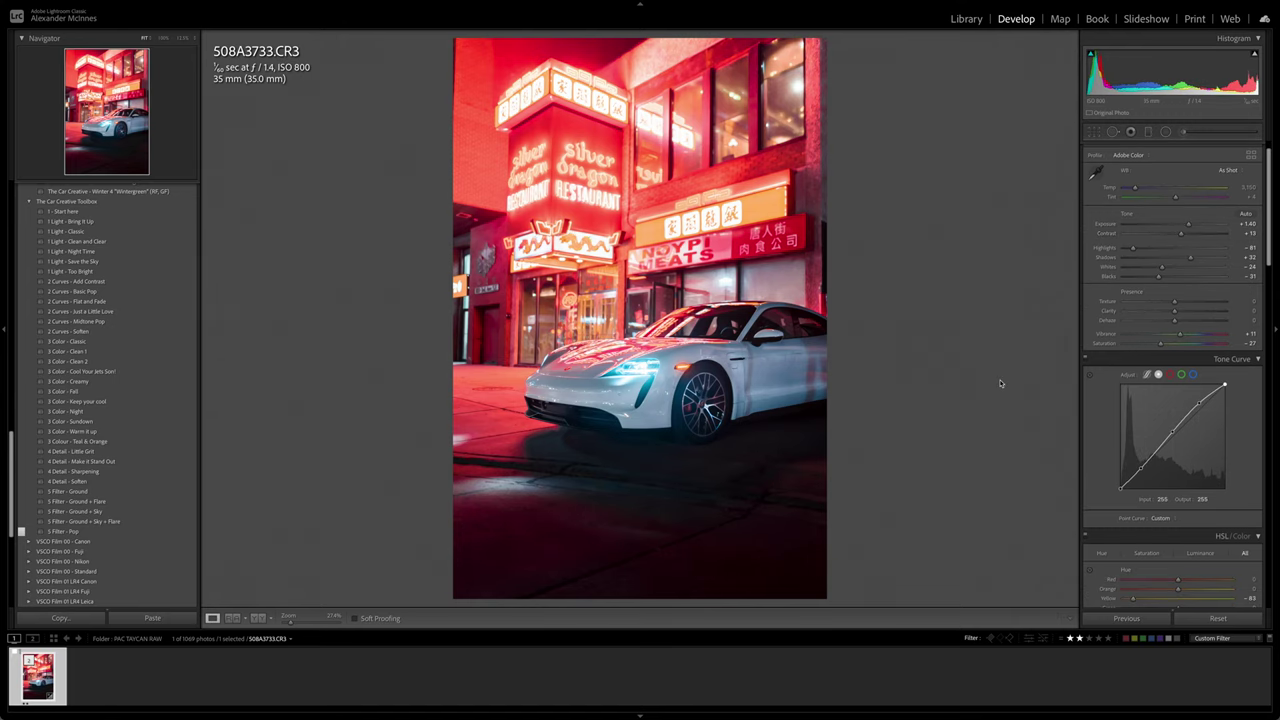